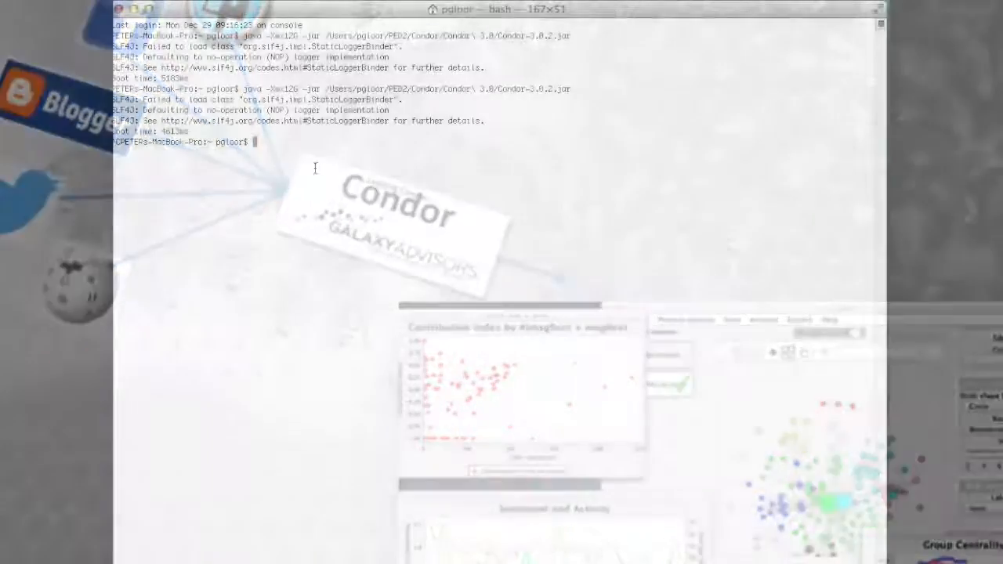
Launch Condor-3.0.2.jar by rerunning the last java -Xmx12G command, and accept the prefilled localhost database credentials.
key("Up")
key("Return")
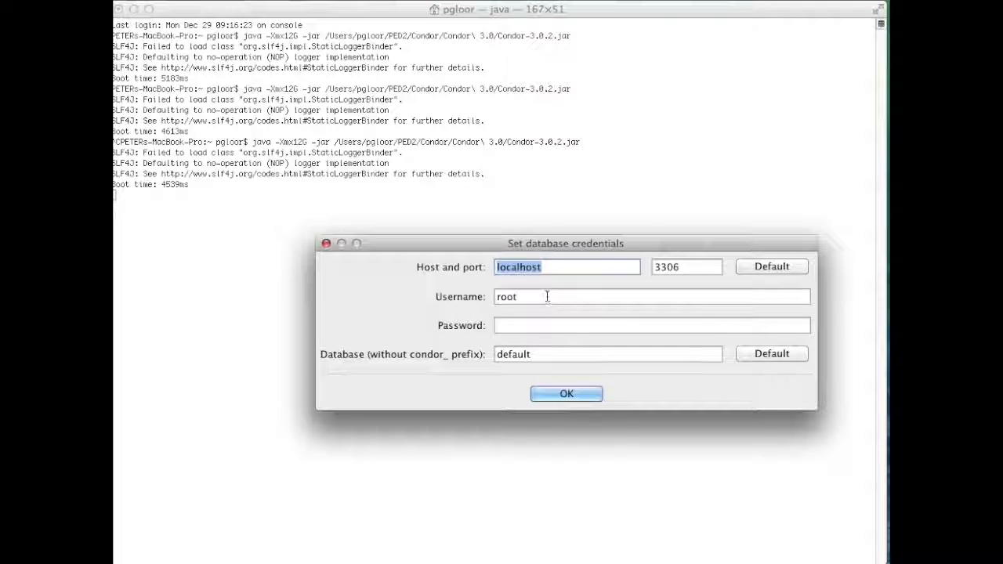
left_click(558, 394)
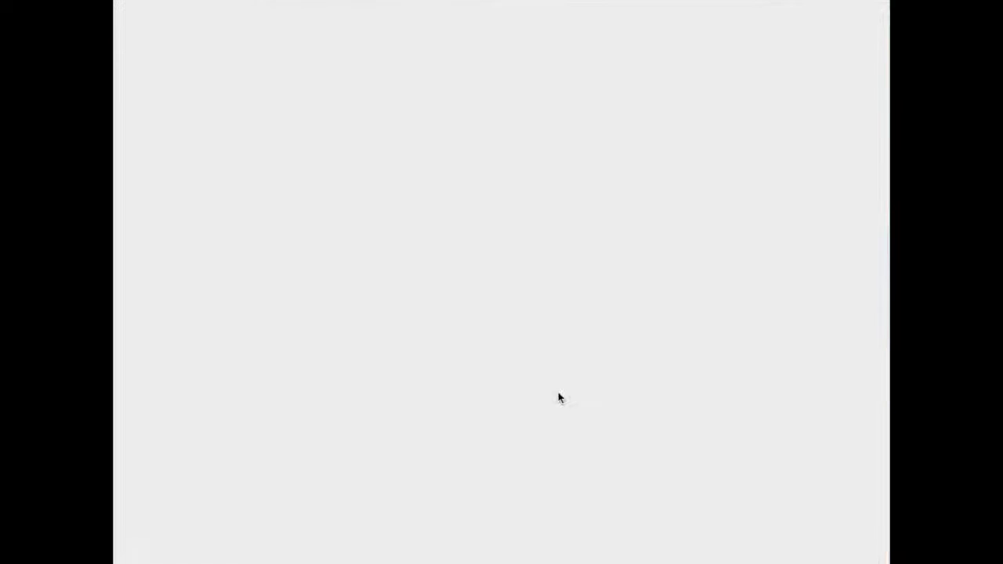
Switch the active database from the default one to peterYouMeIBD.
left_click(123, 28)
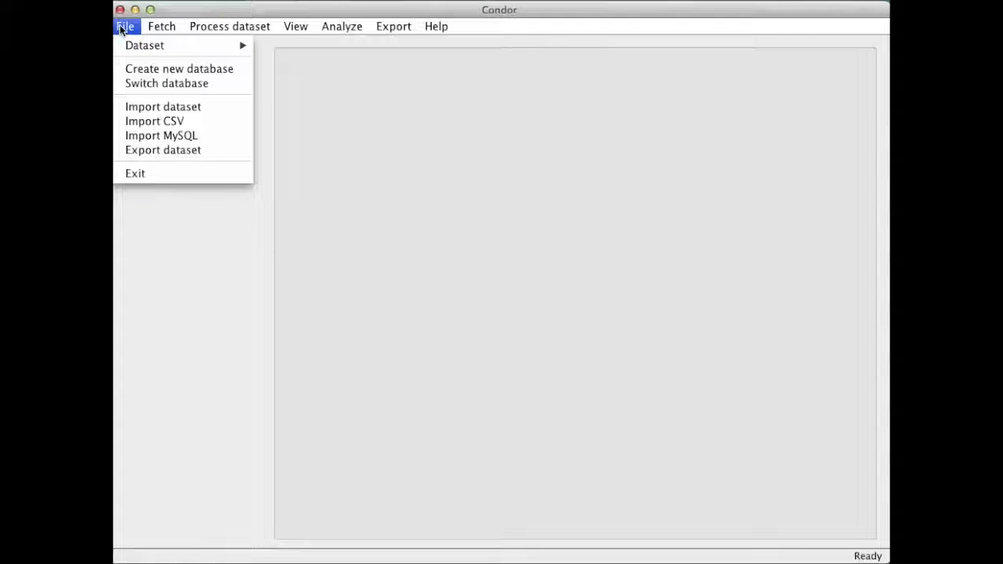
left_click(162, 83)
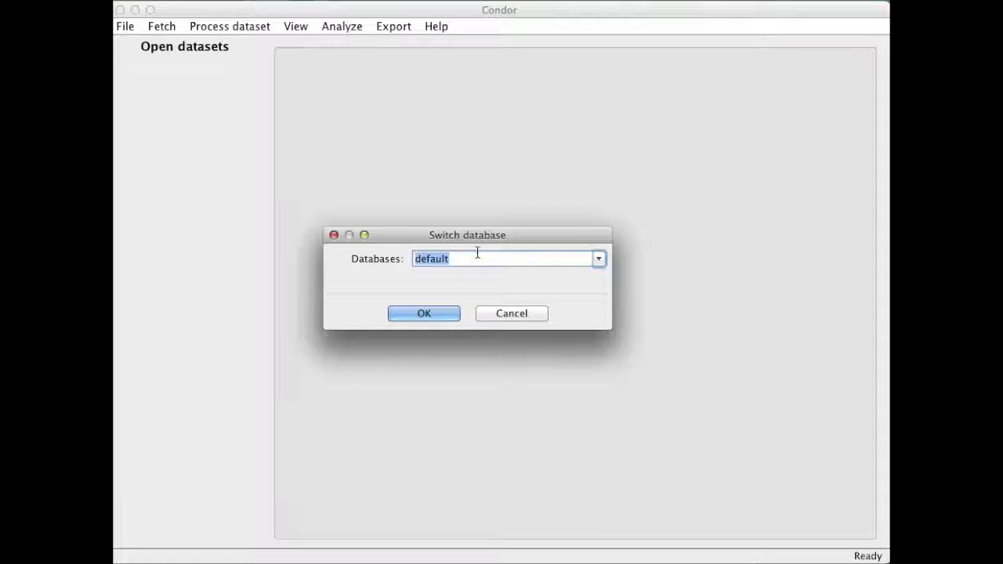
left_click(601, 259)
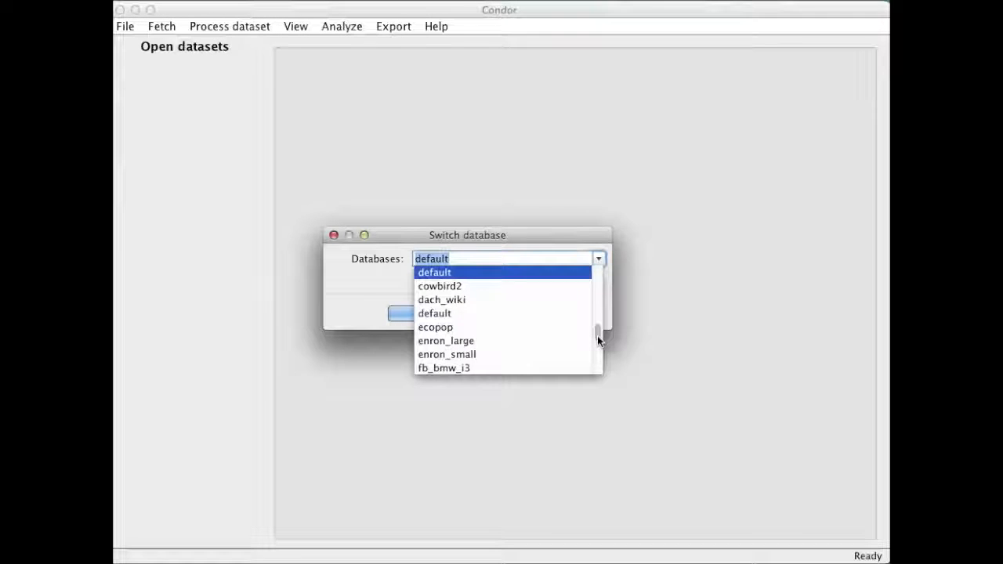
left_click_drag(598, 335, 592, 357)
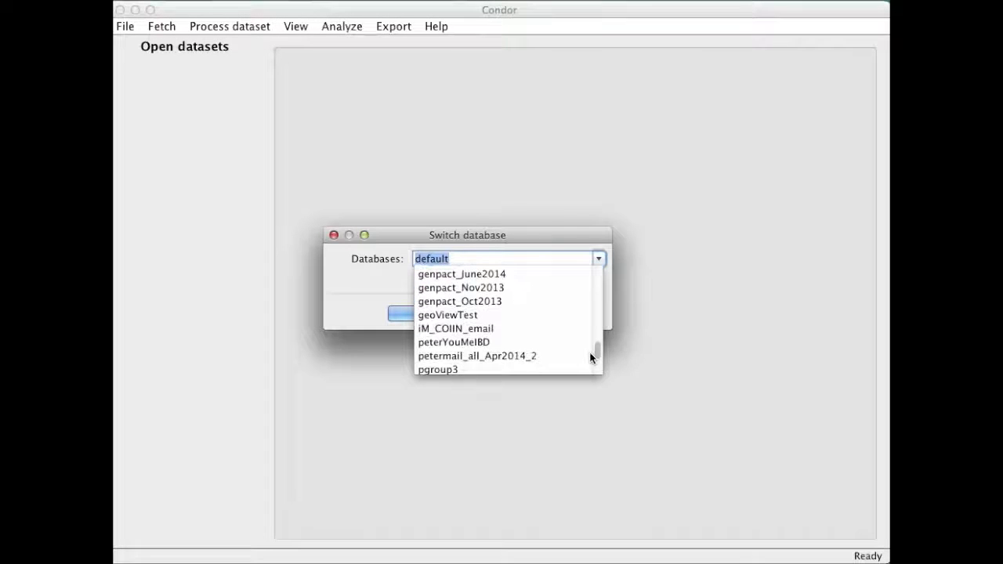
left_click(533, 340)
left_click(424, 315)
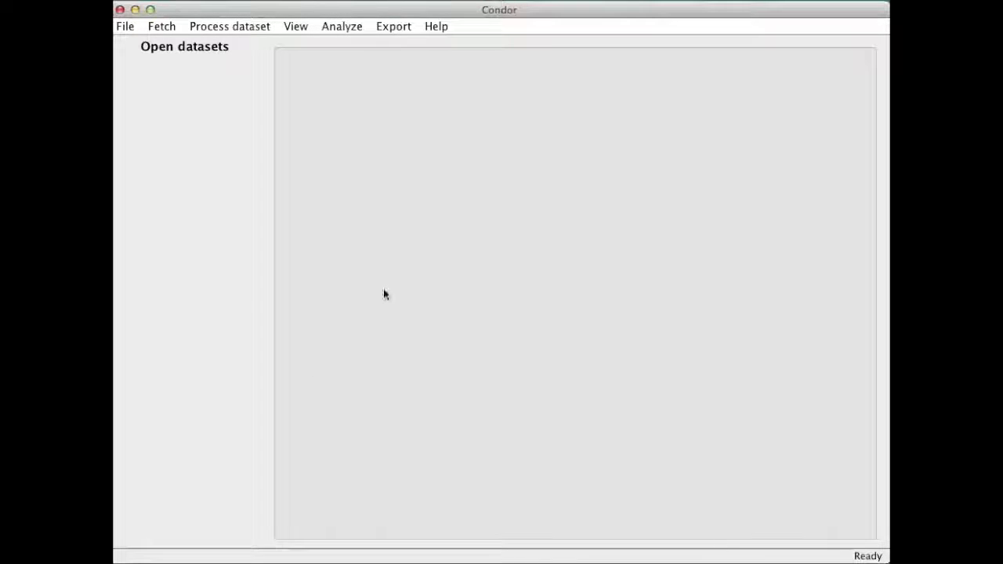
Open the youmeibd dataset, keeping the proposed time range, the parallel edges and all selected actors.
left_click(123, 26)
mouse_move(170, 47)
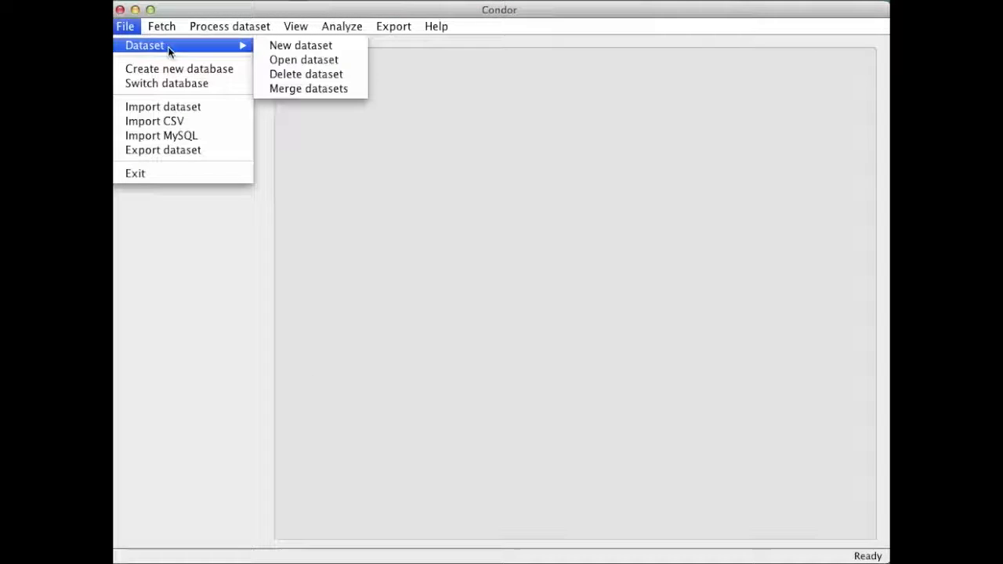
left_click(302, 60)
left_click(581, 282)
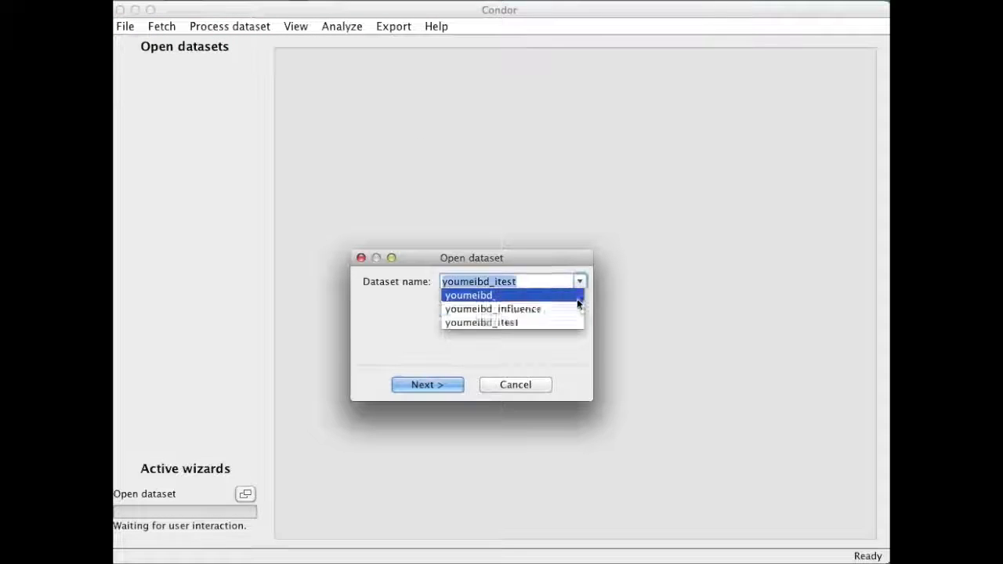
left_click(499, 296)
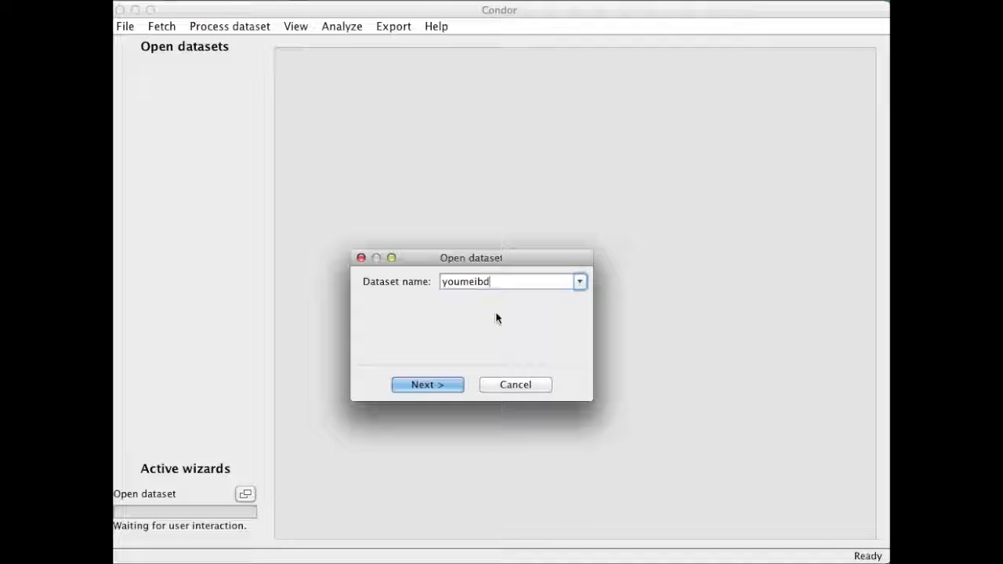
left_click(434, 384)
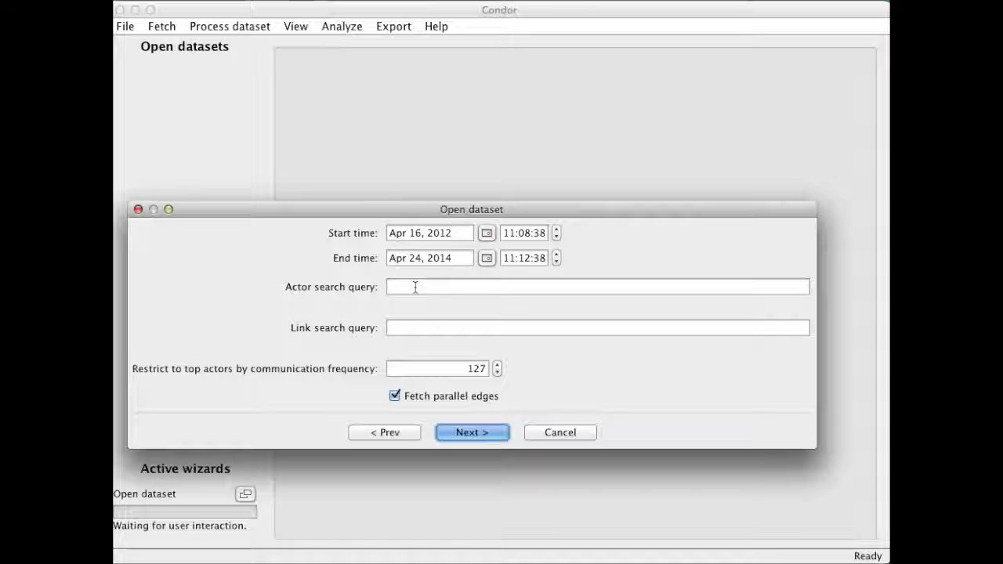
left_click(467, 435)
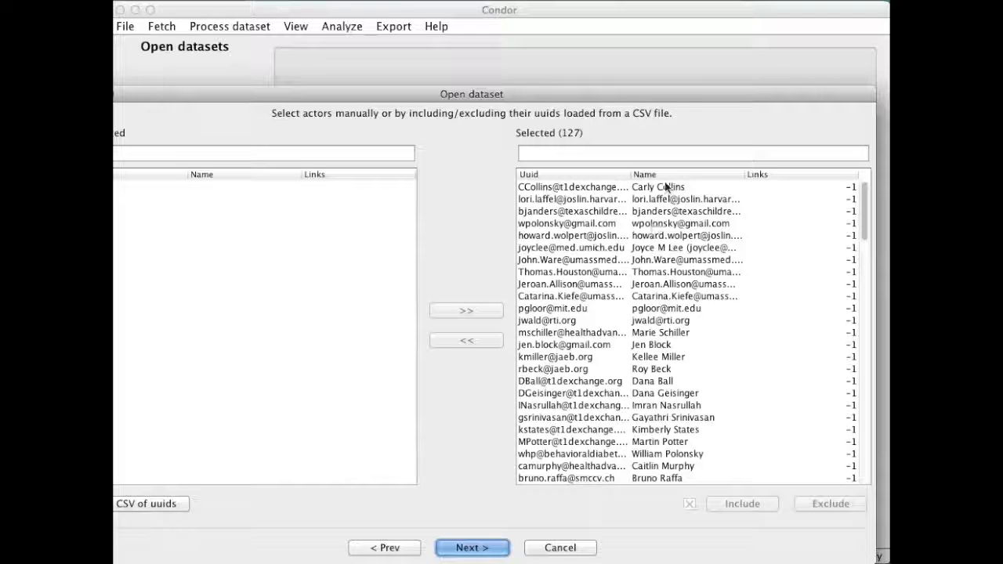
left_click(472, 548)
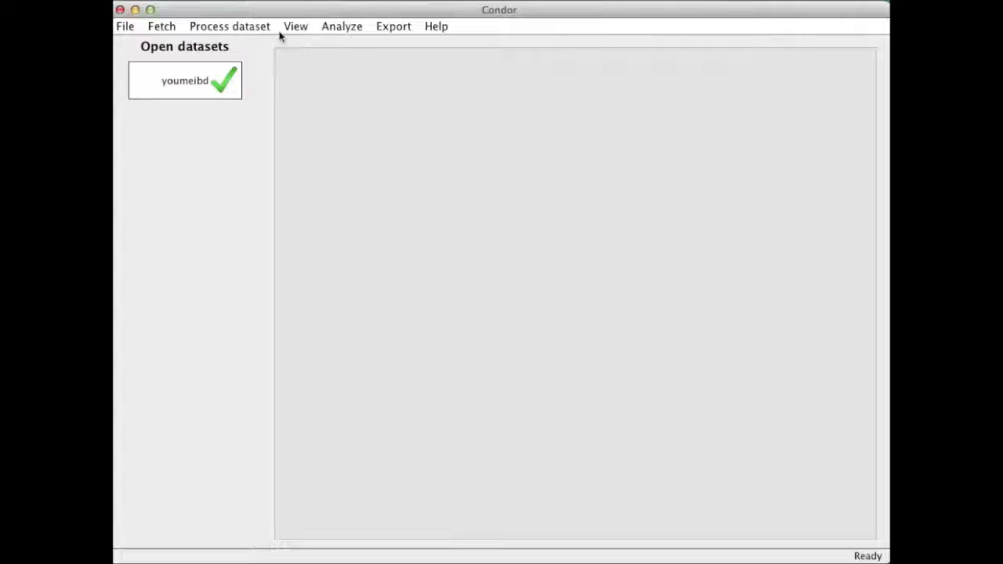
Create a static view of the youmeibd dataset and widen the graph area on both sides.
left_click(339, 27)
mouse_move(295, 26)
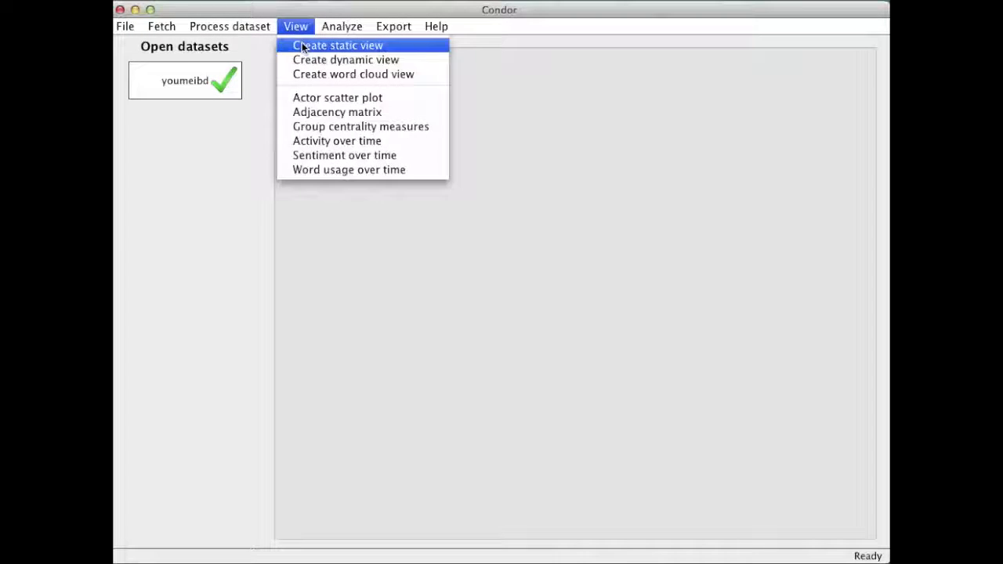
left_click(303, 44)
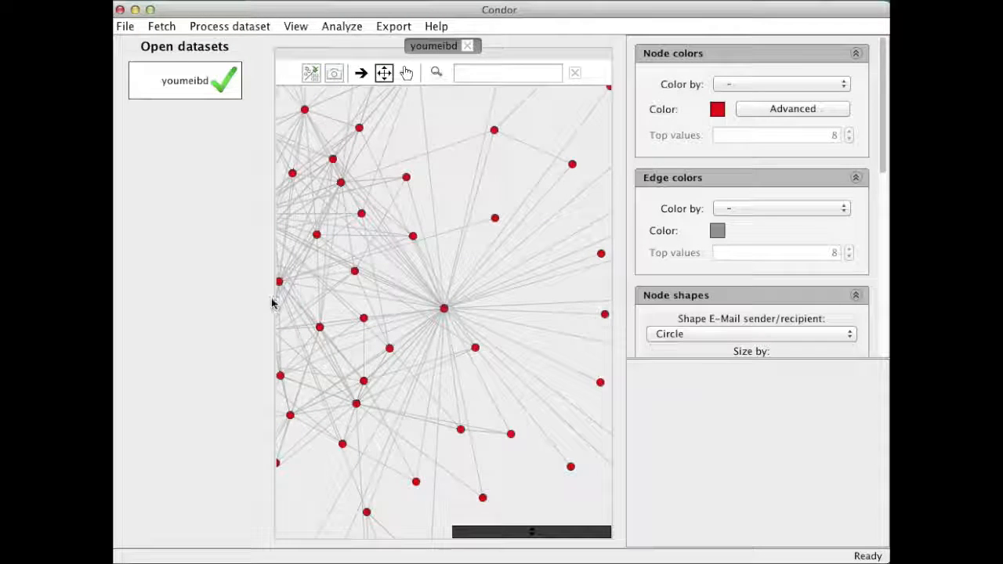
left_click_drag(261, 298, 233, 293)
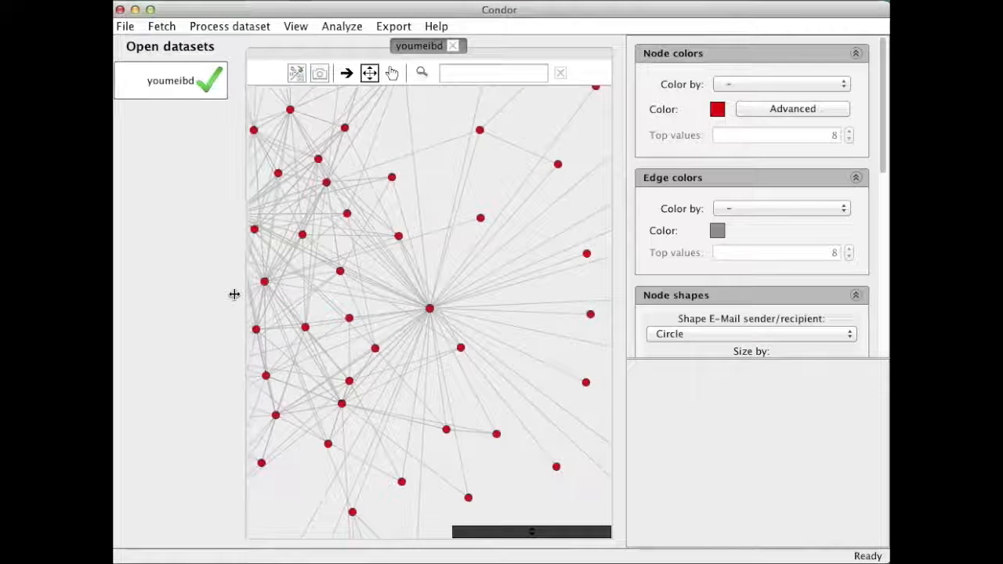
left_click_drag(625, 290, 733, 296)
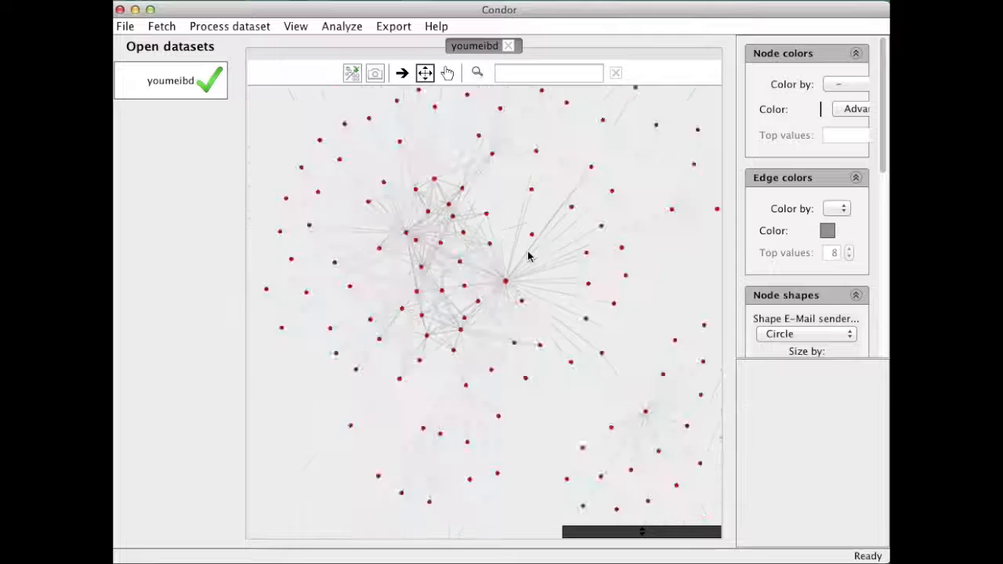
Annotate the dataset's nodes with unweighted betweenness centrality.
left_click(203, 27)
mouse_move(243, 116)
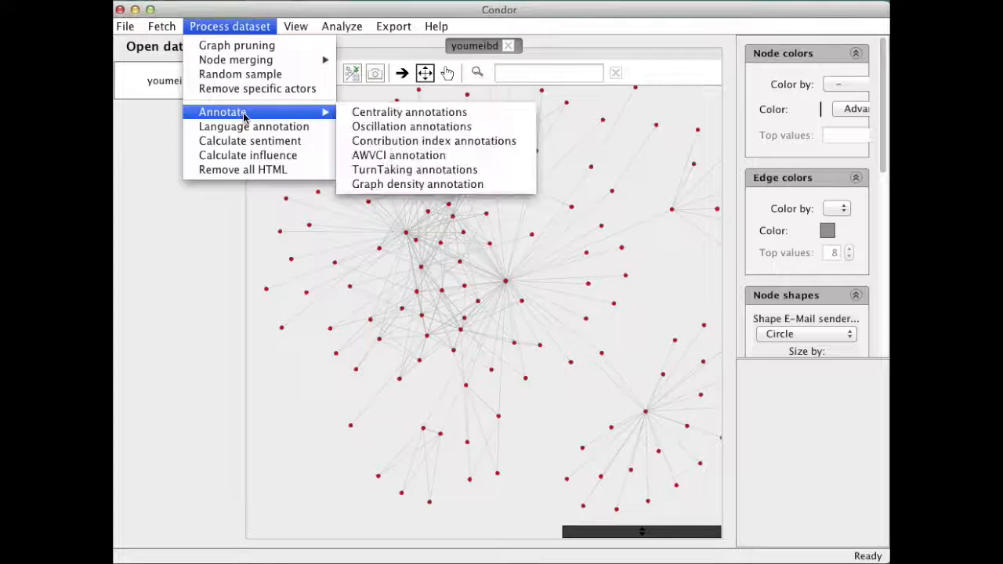
left_click(390, 116)
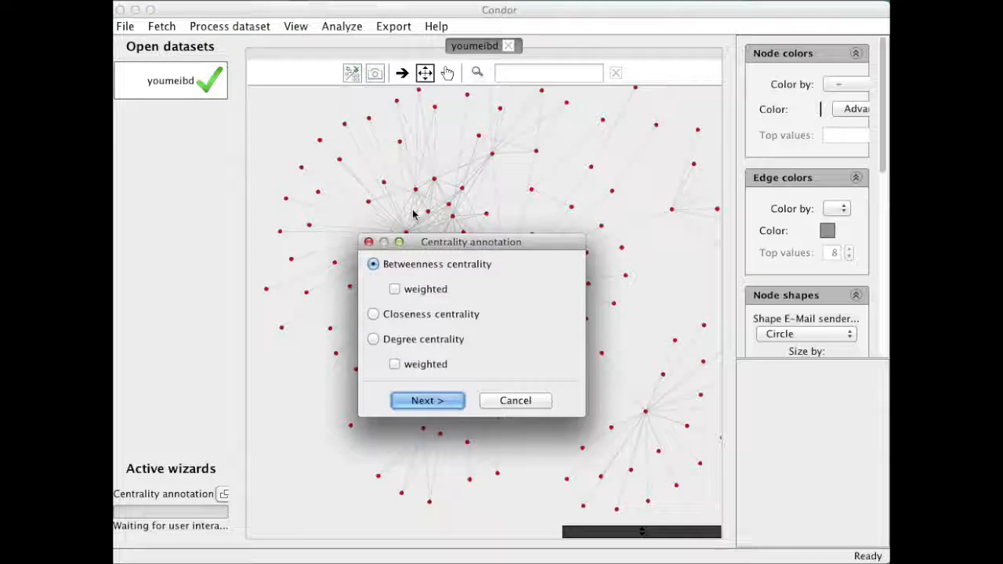
left_click(418, 406)
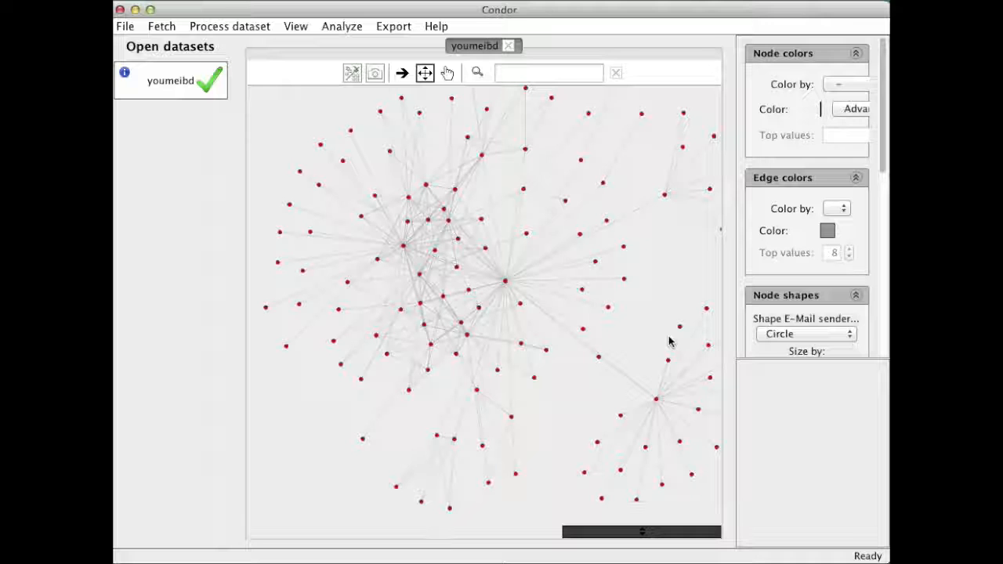
Size the graph's nodes by betweenness centrality and inspect the details of the largest nodes.
scroll(823, 251, "down", 3)
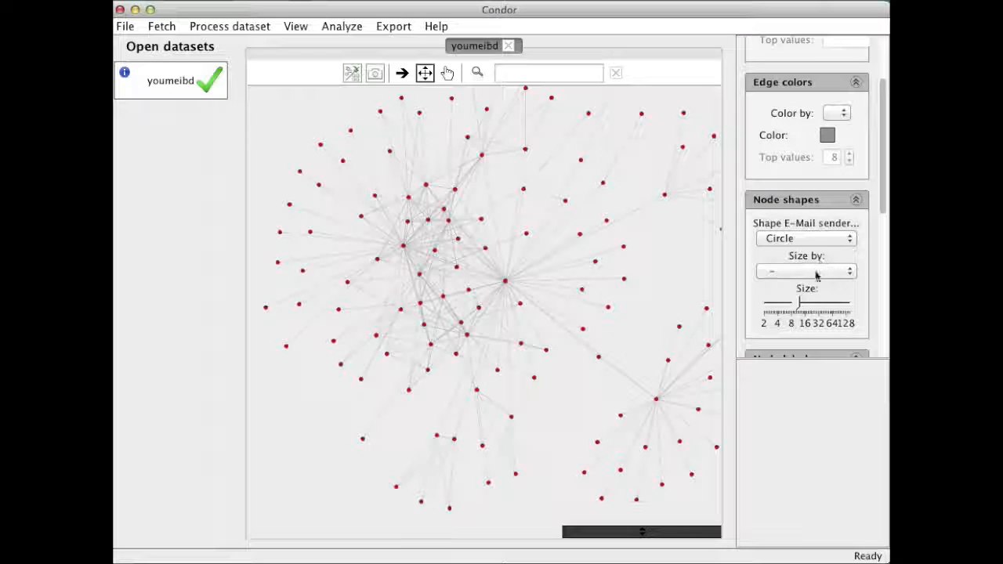
left_click(804, 272)
left_click(802, 283)
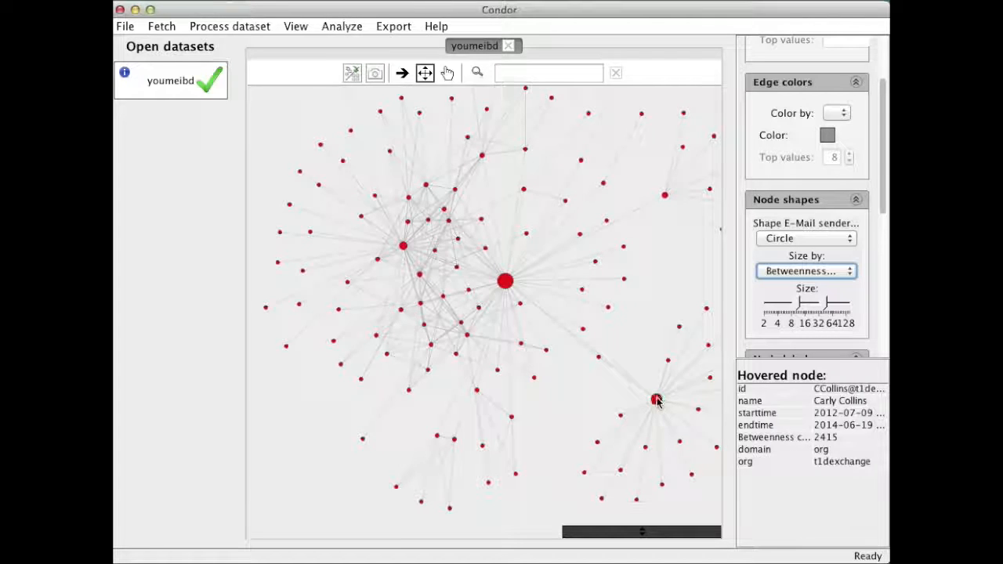
mouse_move(506, 282)
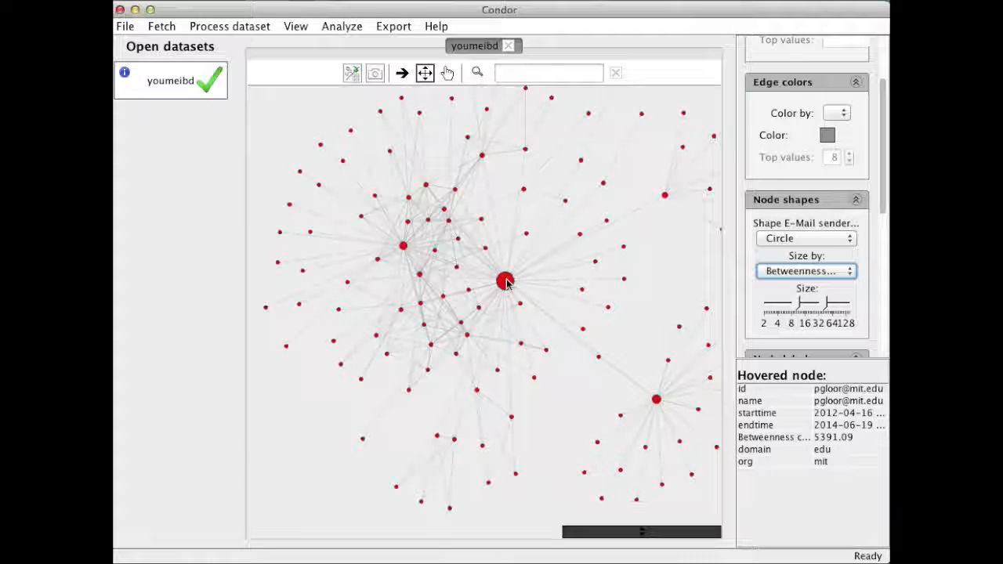
Color the nodes by domain, inspect the largest node, and close the static view.
scroll(843, 98, "up", 3)
left_click(841, 83)
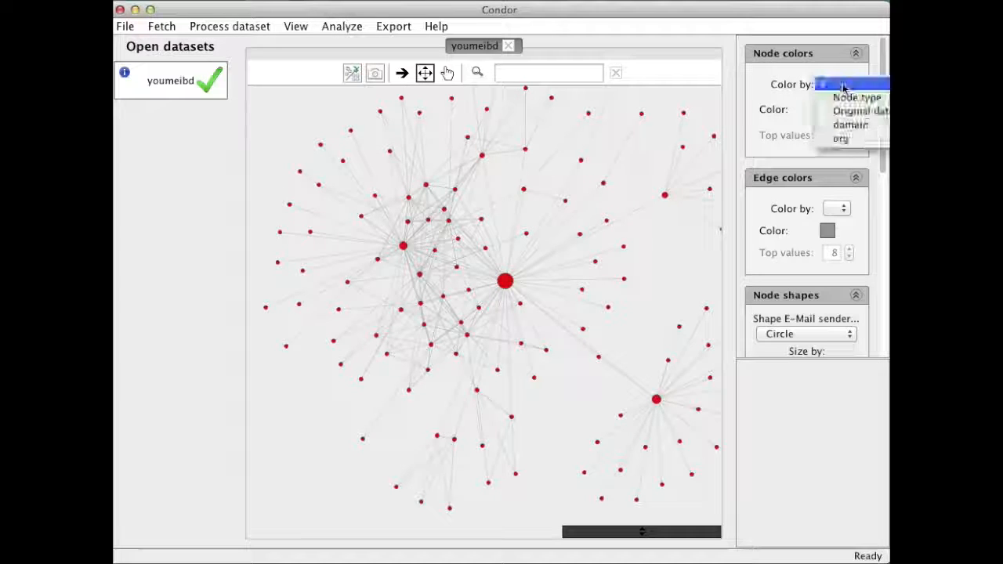
left_click(855, 127)
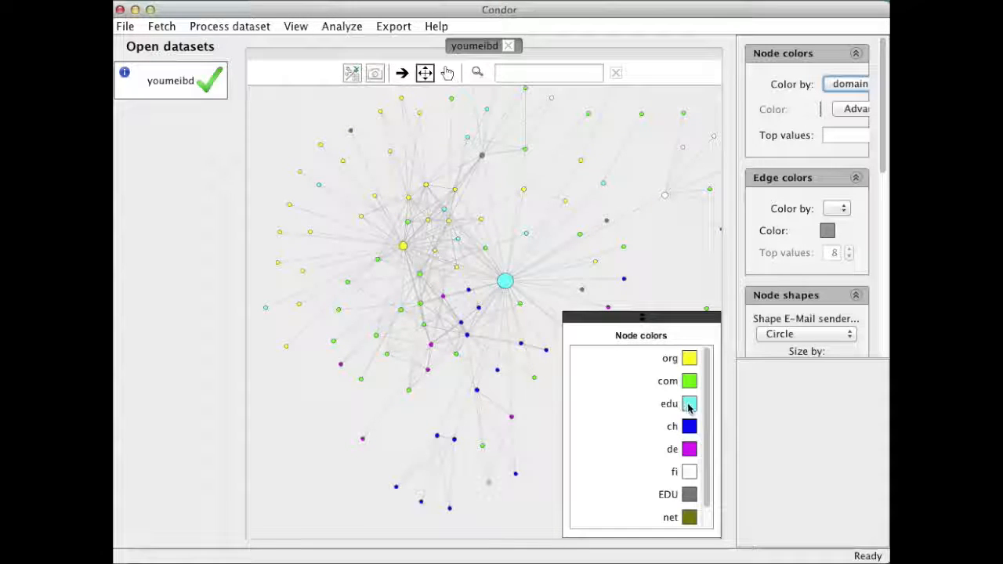
mouse_move(505, 284)
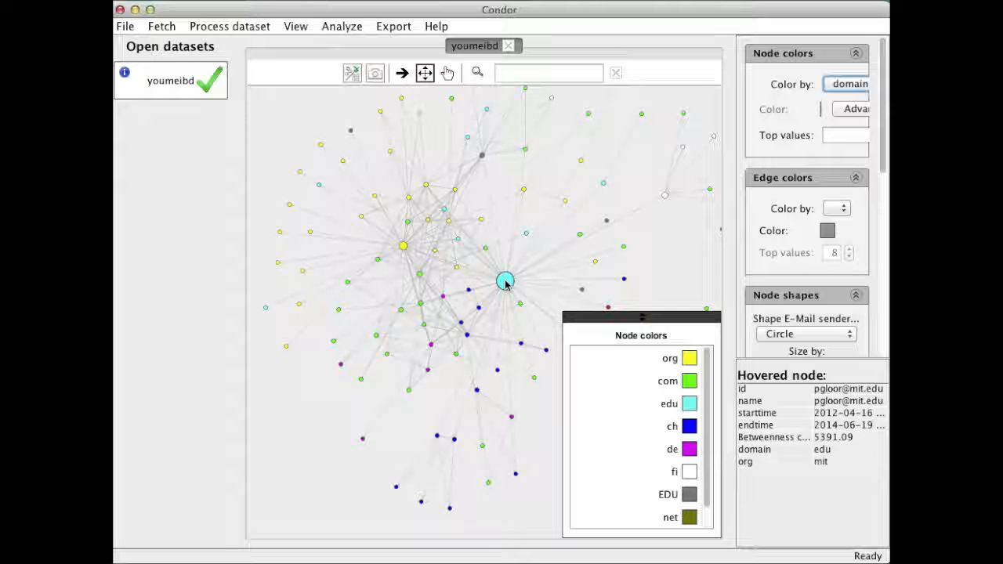
left_click(509, 46)
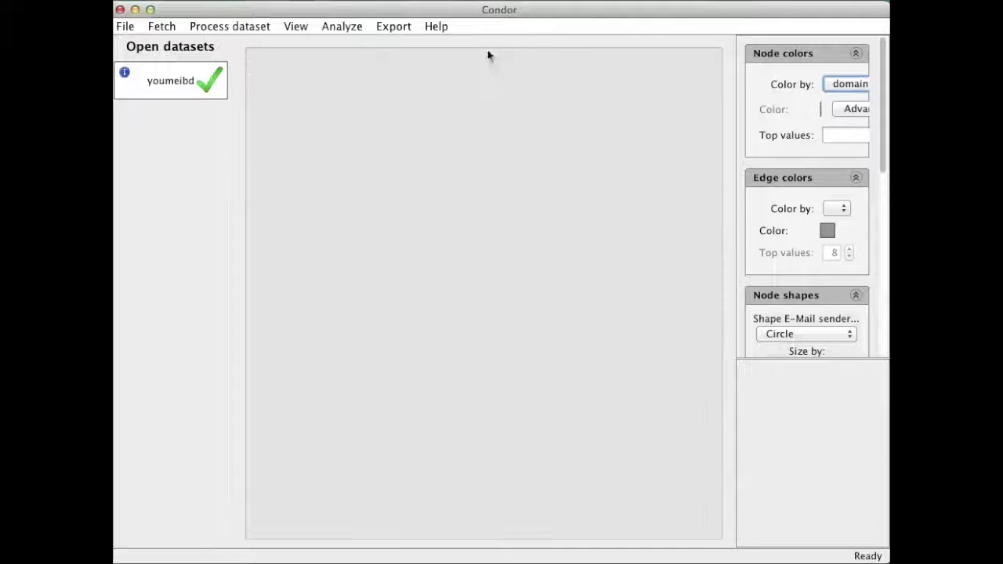
Calculate sentiment on the edge property subject with automatic language detection, adding emotionality and complexity.
left_click(199, 29)
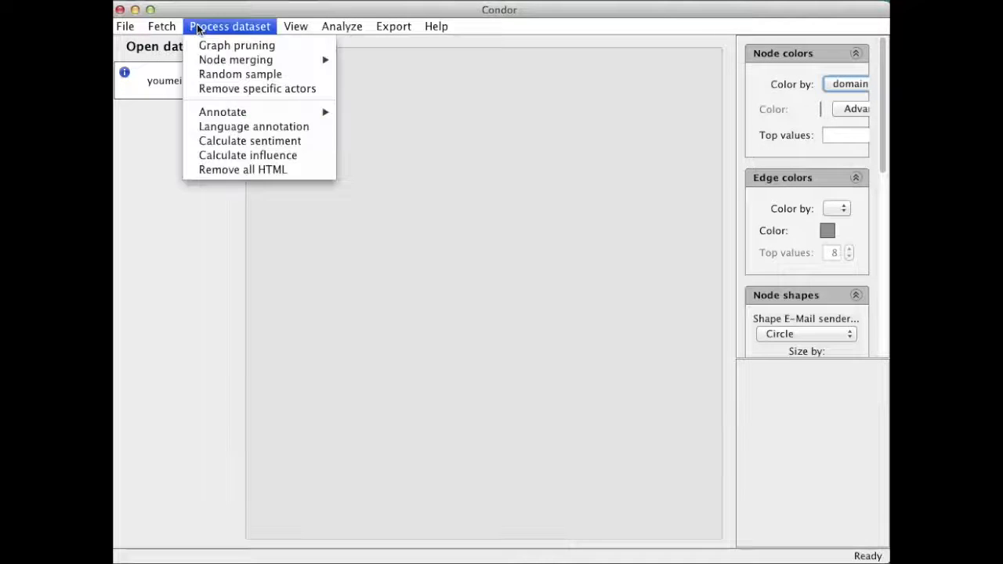
left_click(229, 141)
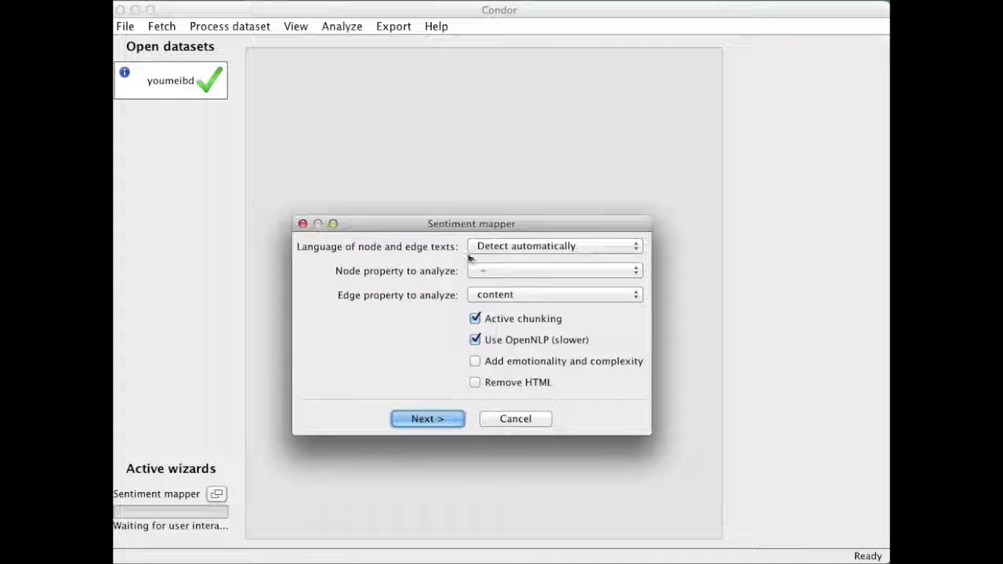
left_click(511, 296)
left_click(511, 308)
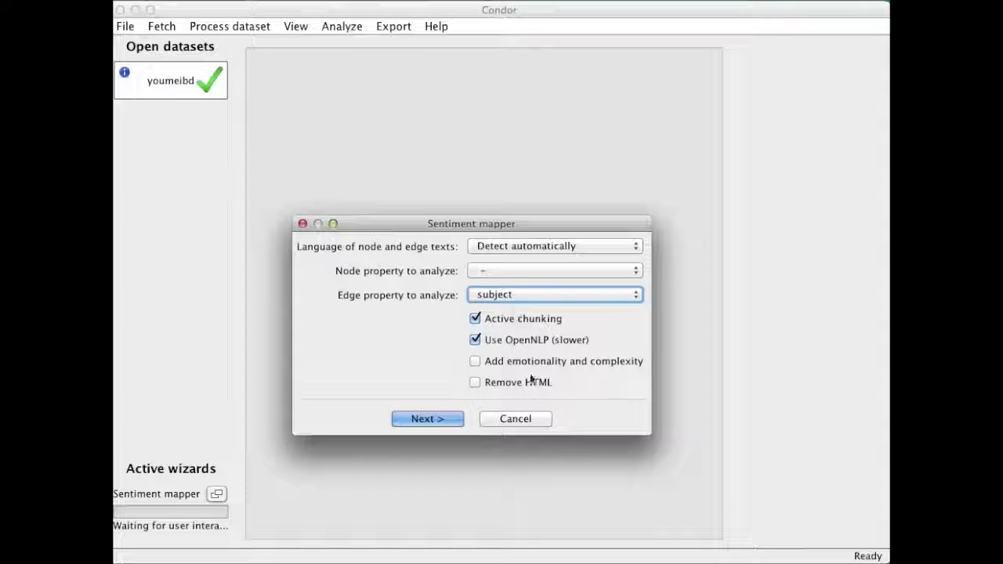
left_click(475, 361)
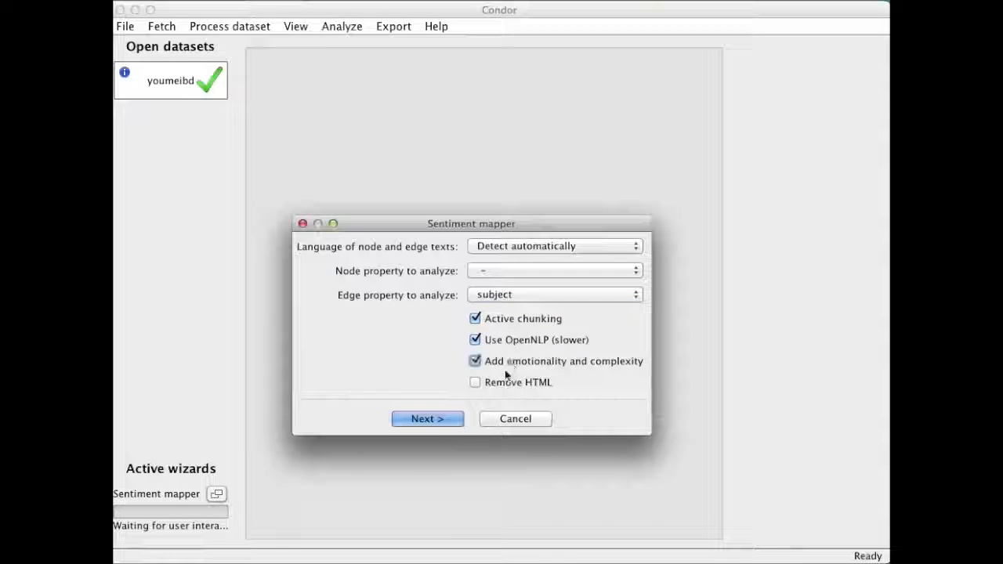
left_click(433, 418)
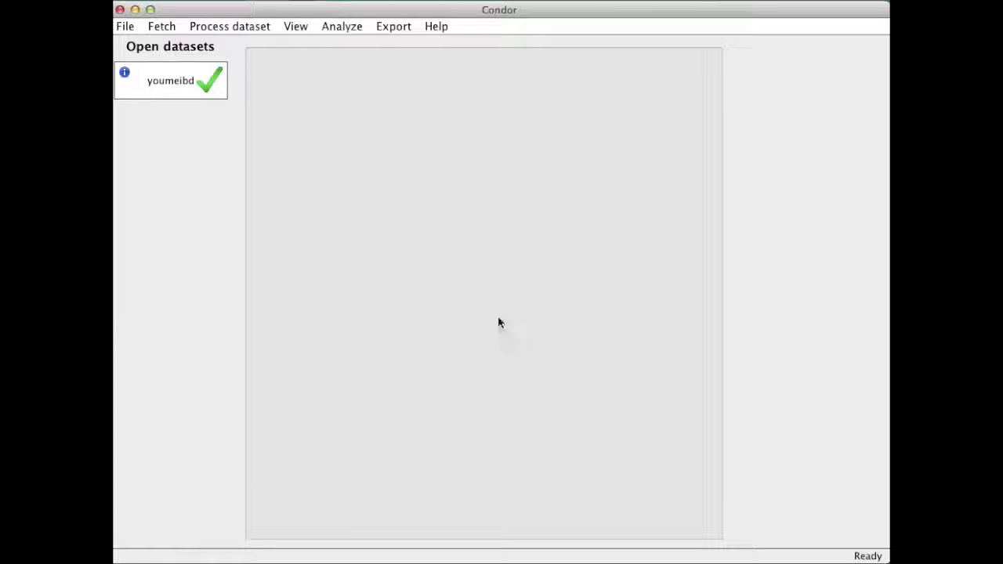
Create a word cloud view of the youmeibd dataset.
left_click(339, 28)
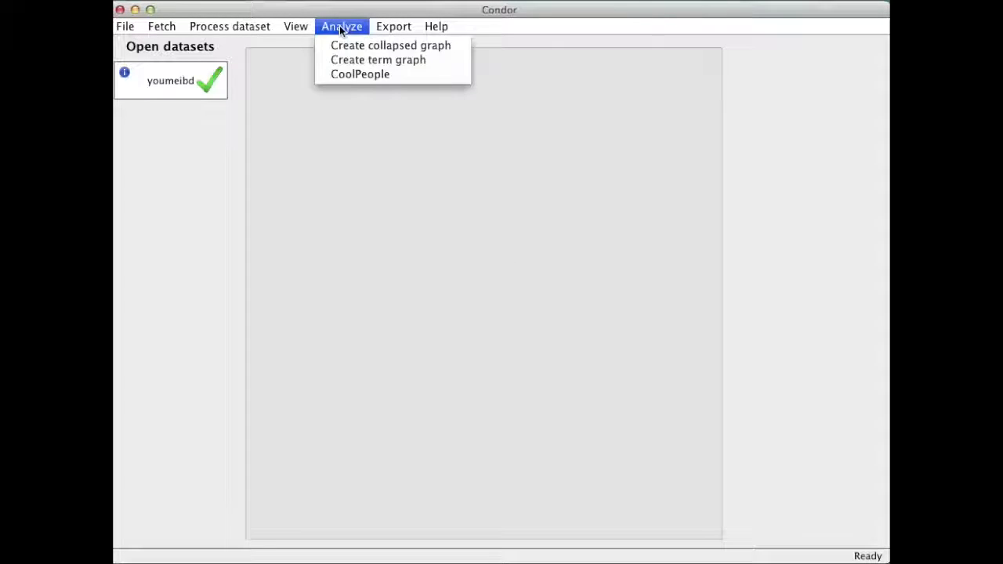
mouse_move(306, 29)
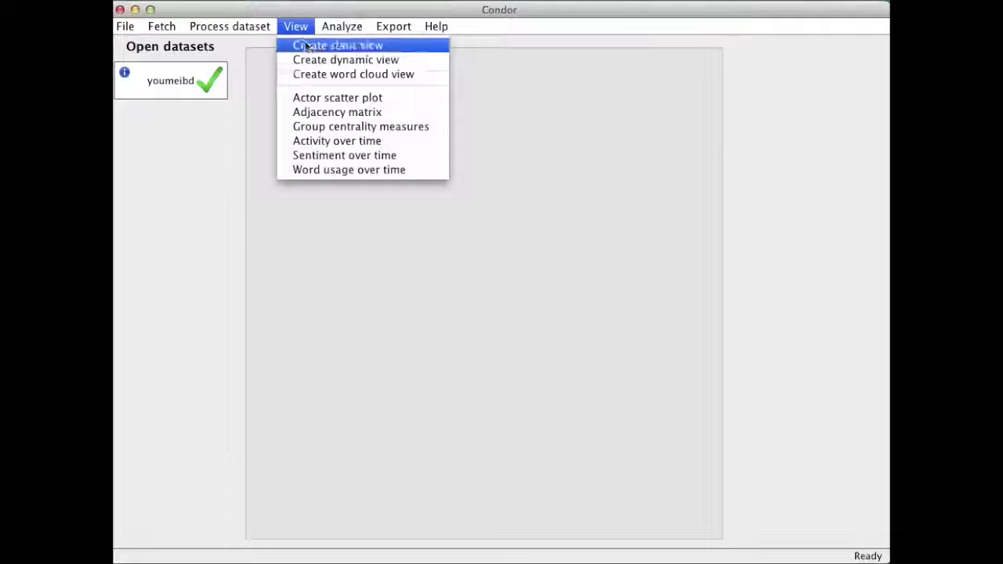
left_click(315, 74)
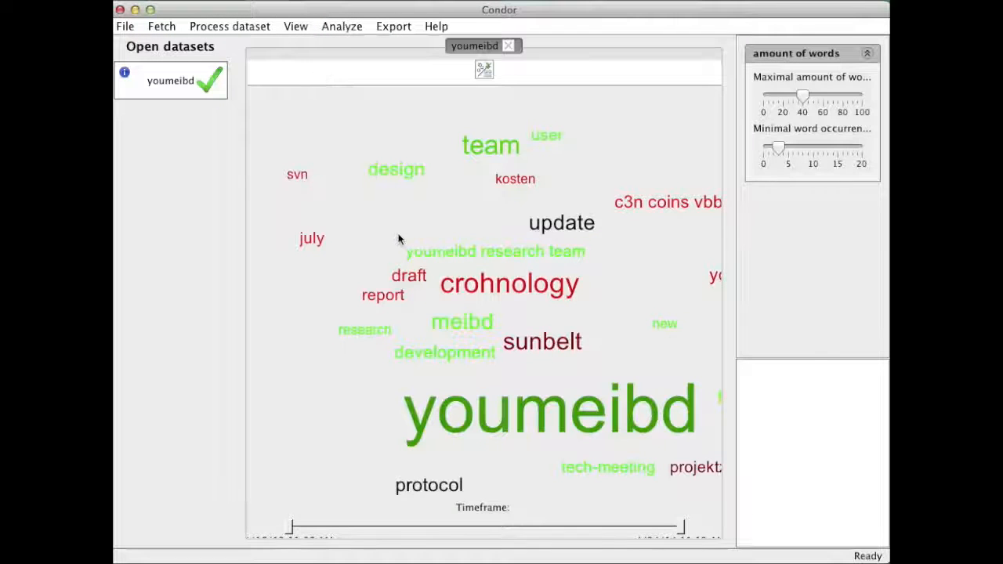
Open the sentiment breakdown of the word youmeibd in the word cloud, examine its negative, neutral and positive texts, and close it.
left_click(496, 414)
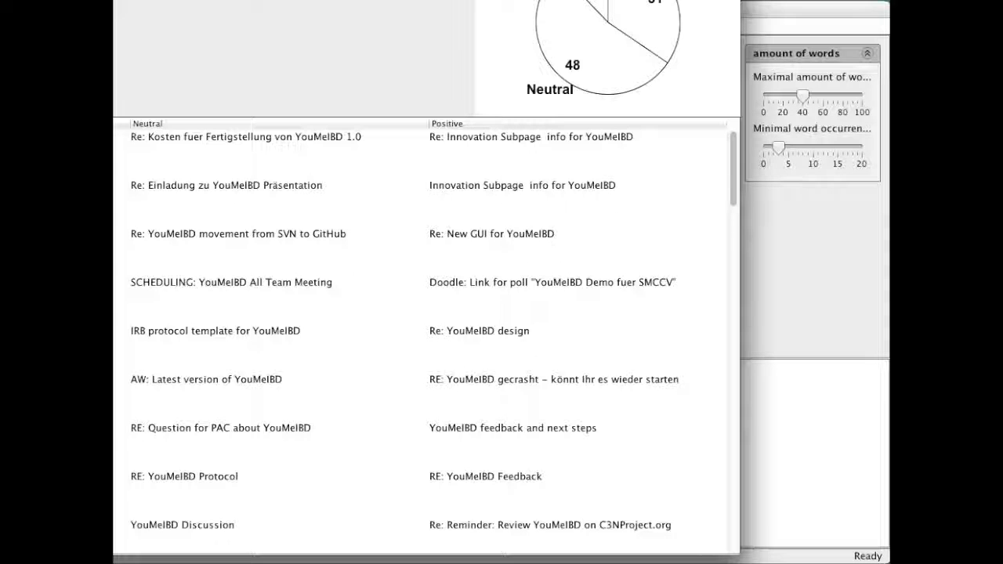
left_click_drag(732, 551, 460, 410)
left_click_drag(161, 0, 487, 32)
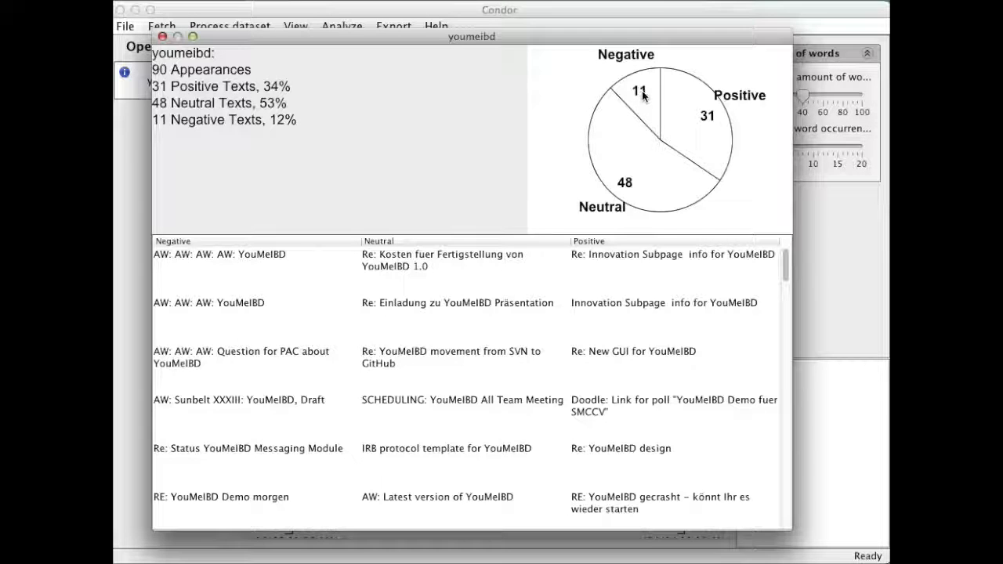
left_click(162, 36)
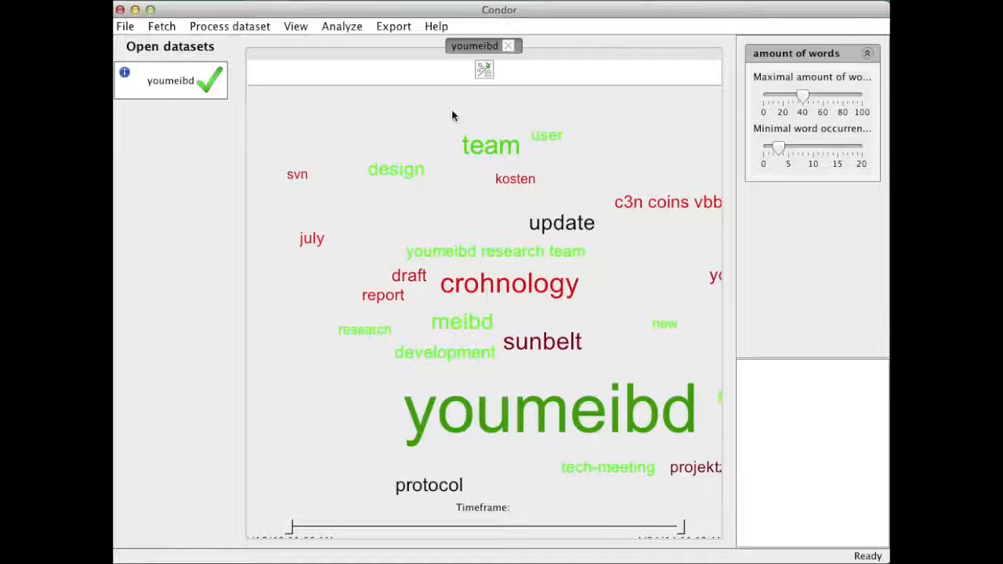
Plot sentiment over time for the dataset, add the emotionality and complexity curves, examine the chart and close it.
left_click(226, 28)
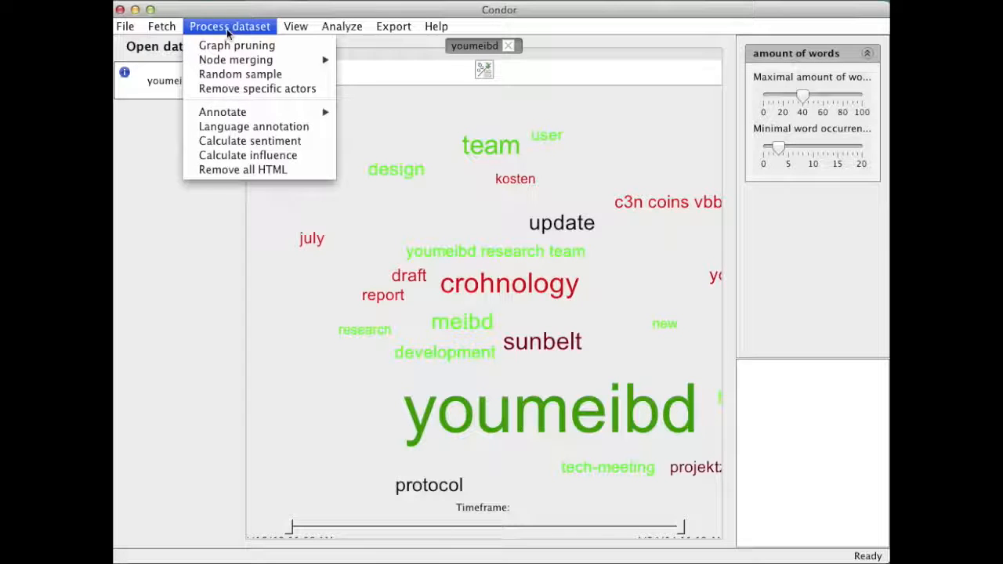
mouse_move(302, 35)
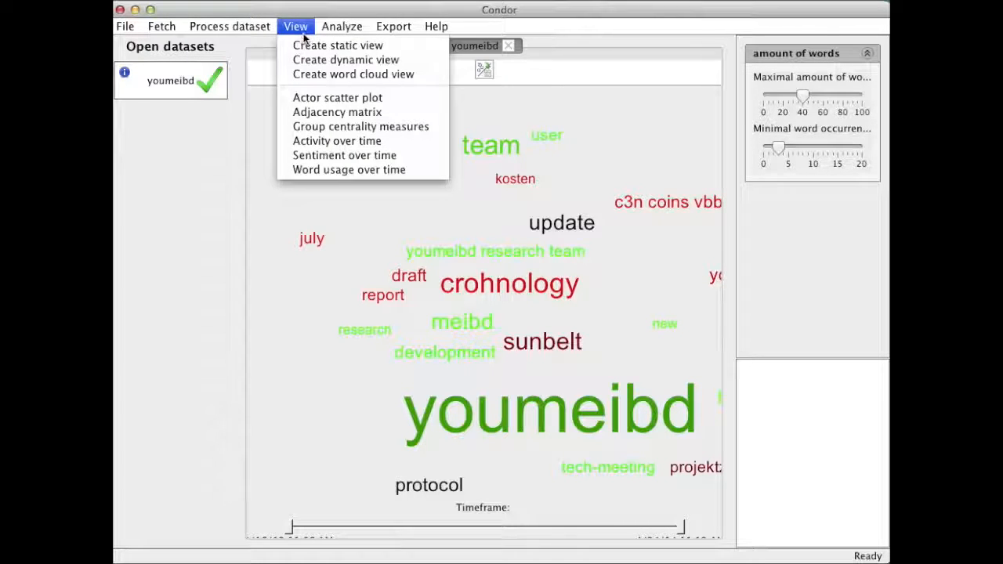
left_click(357, 156)
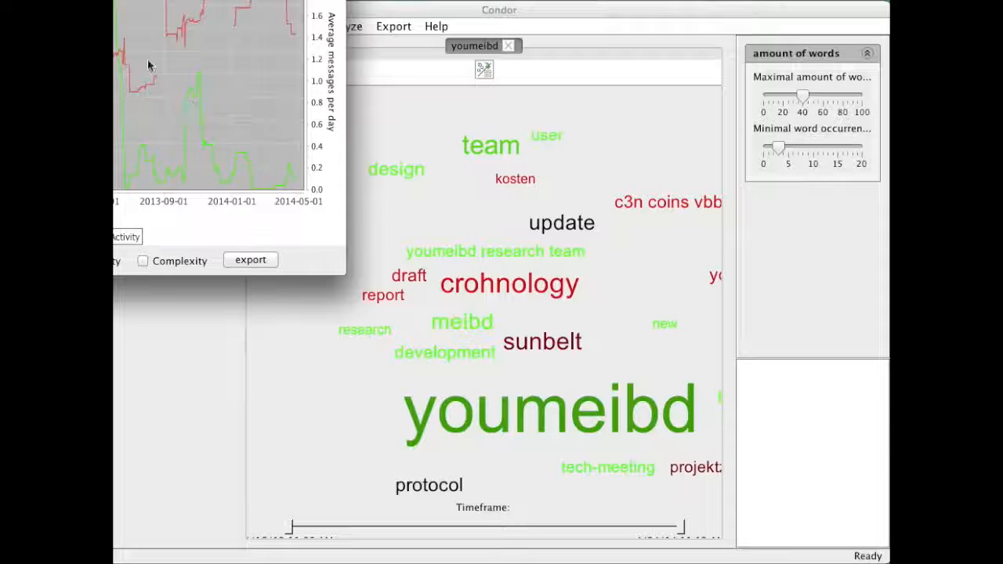
left_click_drag(112, 0, 504, 18)
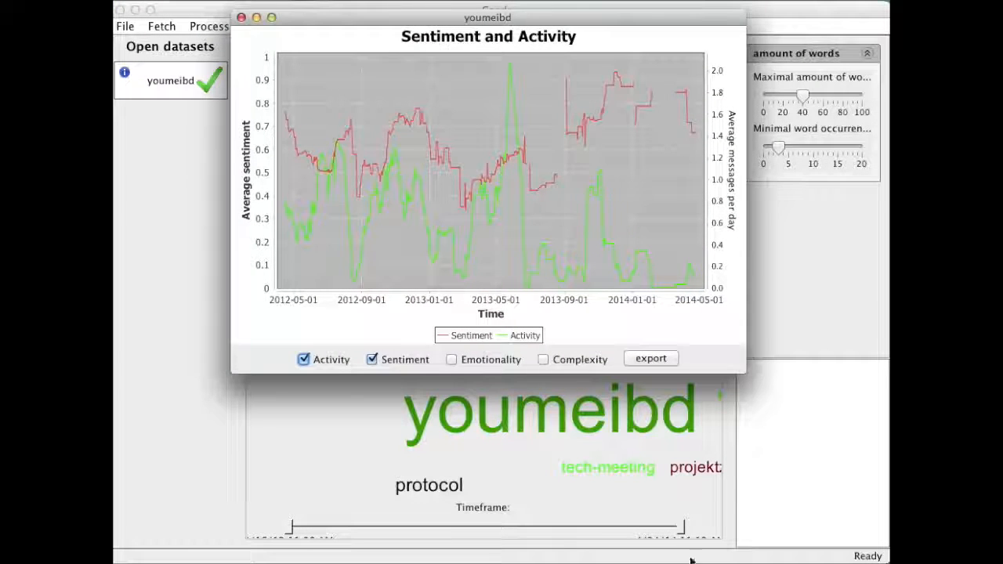
left_click(451, 360)
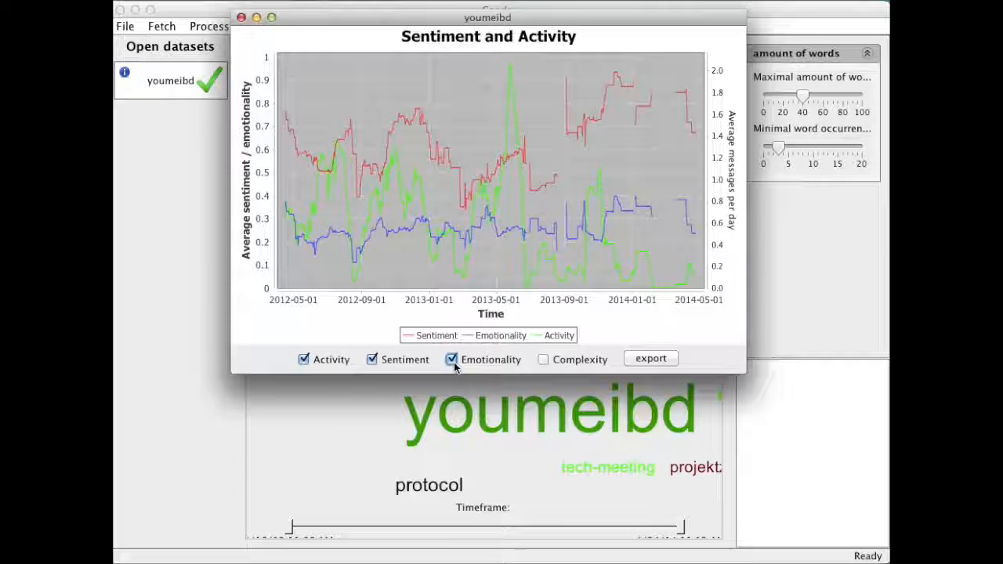
left_click(542, 360)
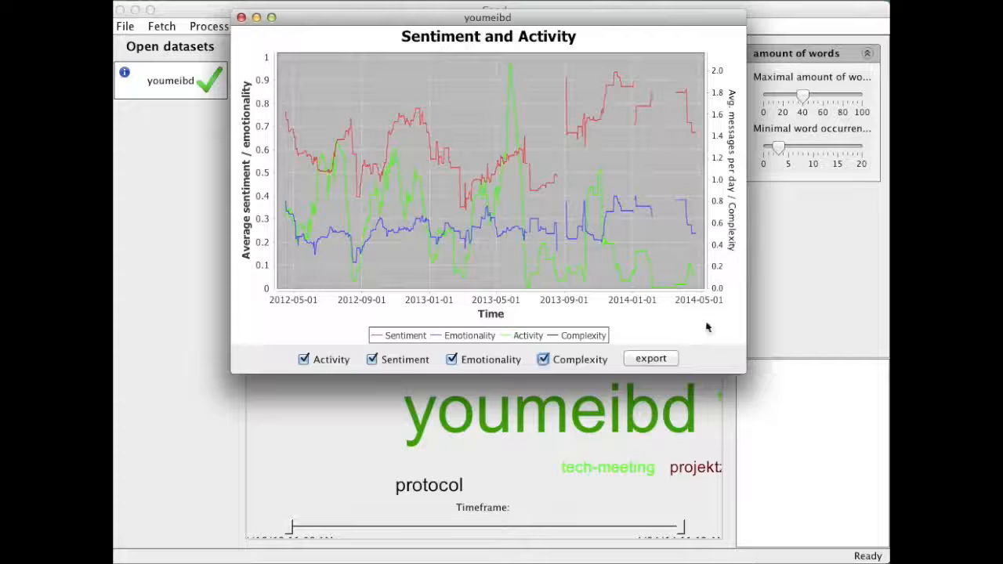
left_click(241, 17)
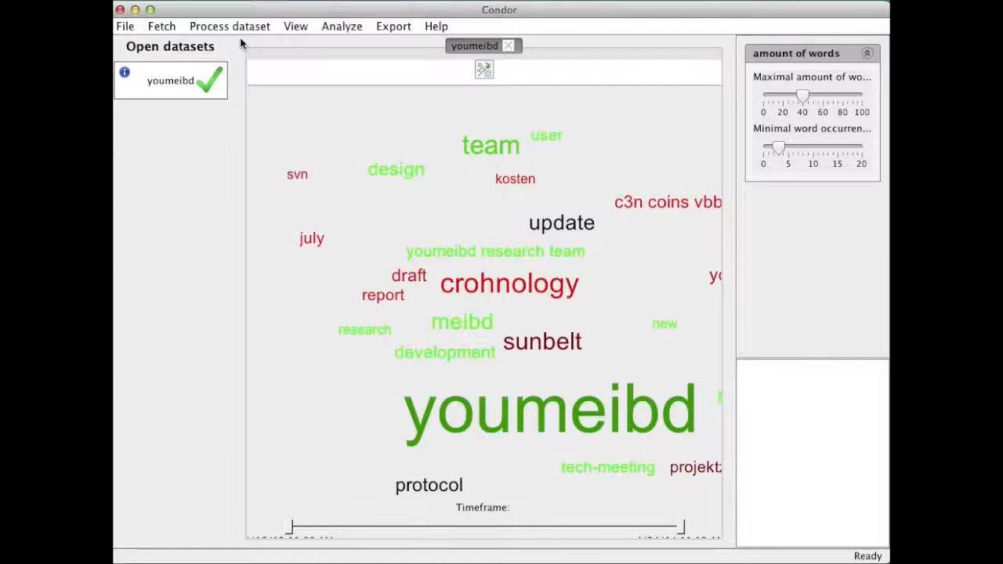
Close the word cloud view and add contribution index annotations to the dataset without deduplicating edges.
left_click(506, 45)
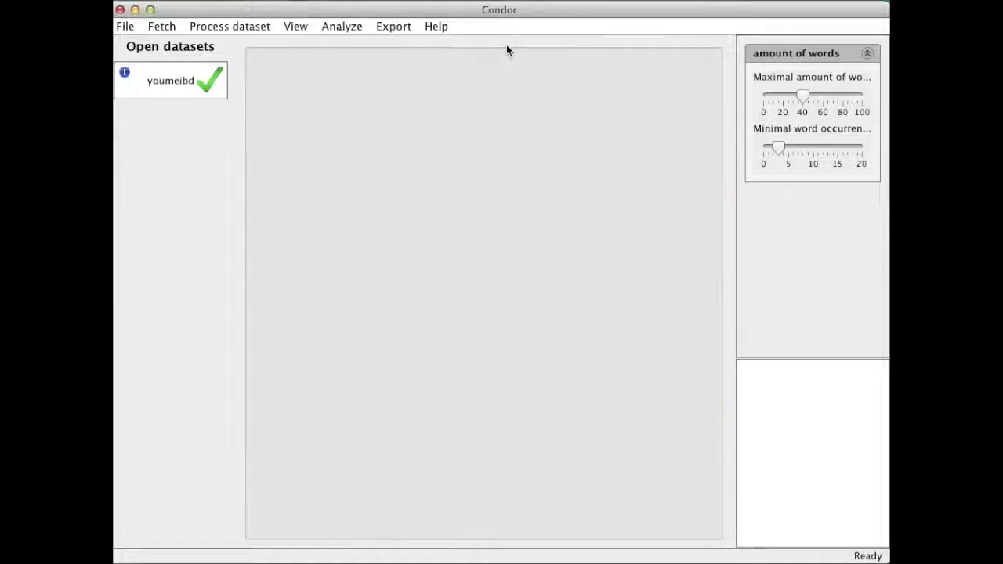
left_click(219, 28)
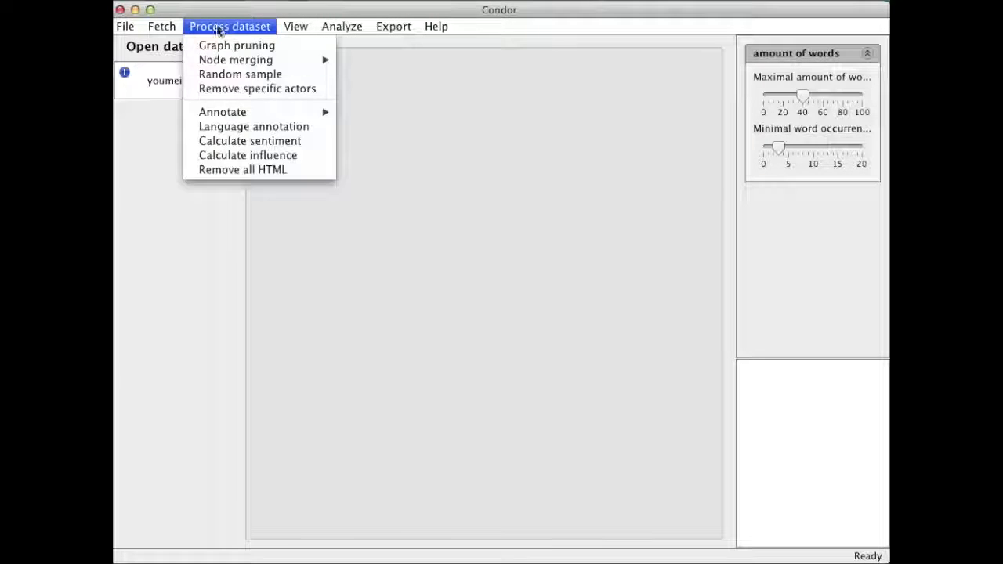
mouse_move(242, 114)
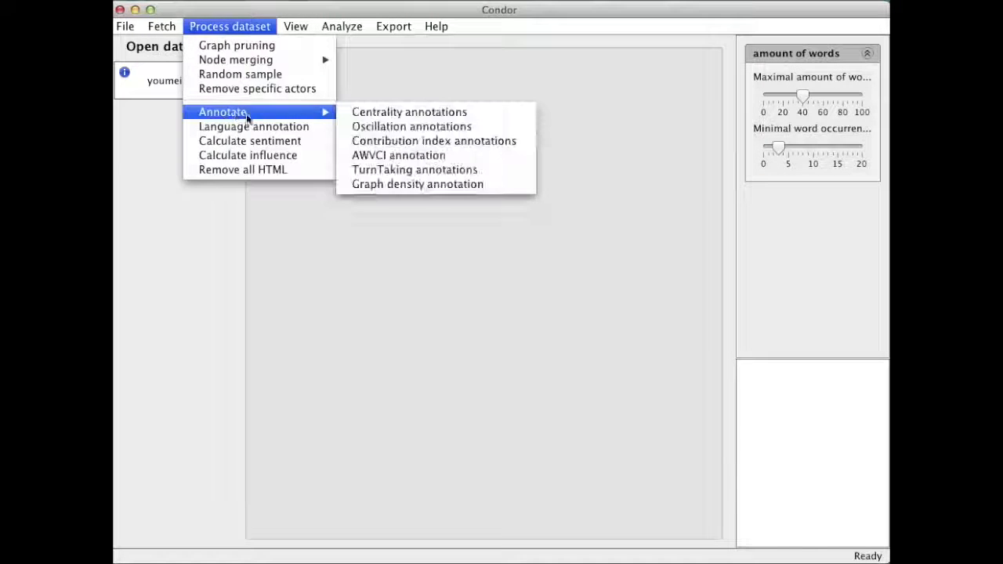
left_click(380, 143)
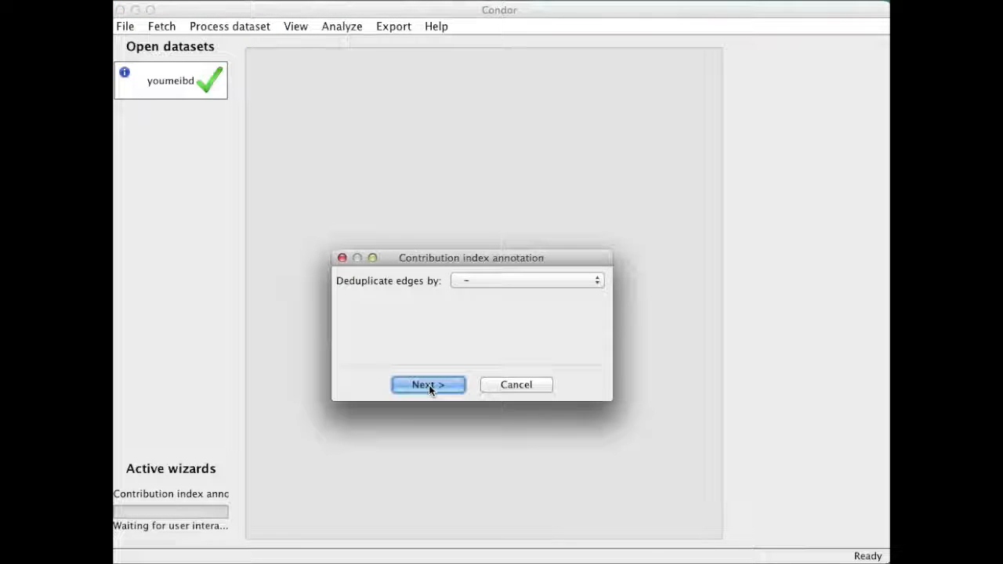
left_click(428, 385)
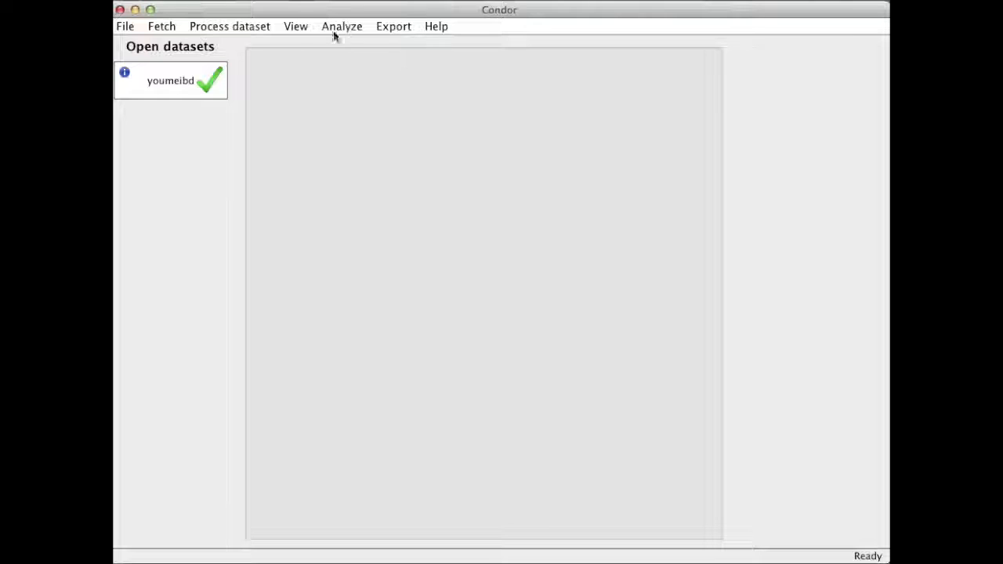
Create an actor scatter plot with Messages total on x and Contribution index on y, and inspect the outlying and mid-range actors.
left_click(291, 26)
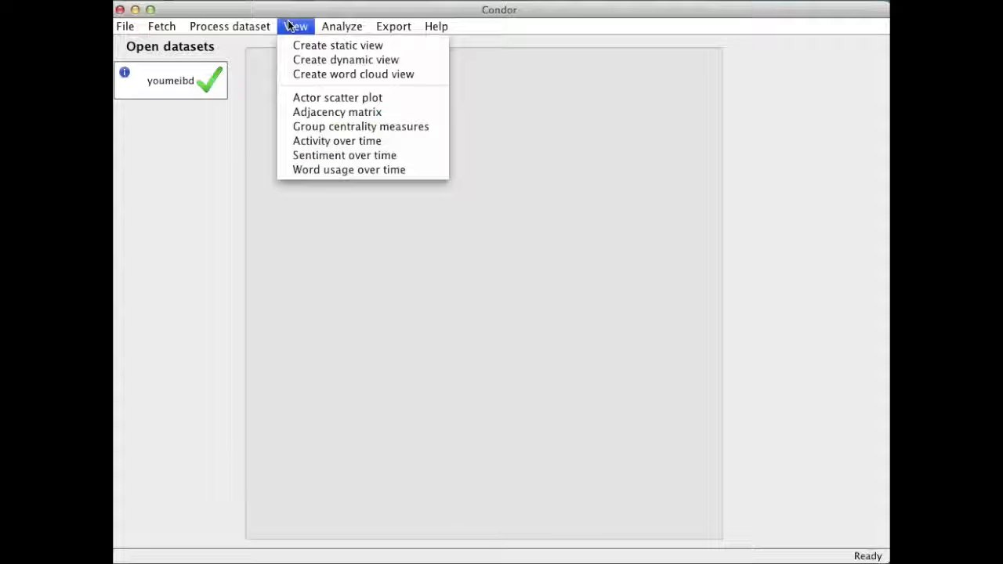
left_click(311, 98)
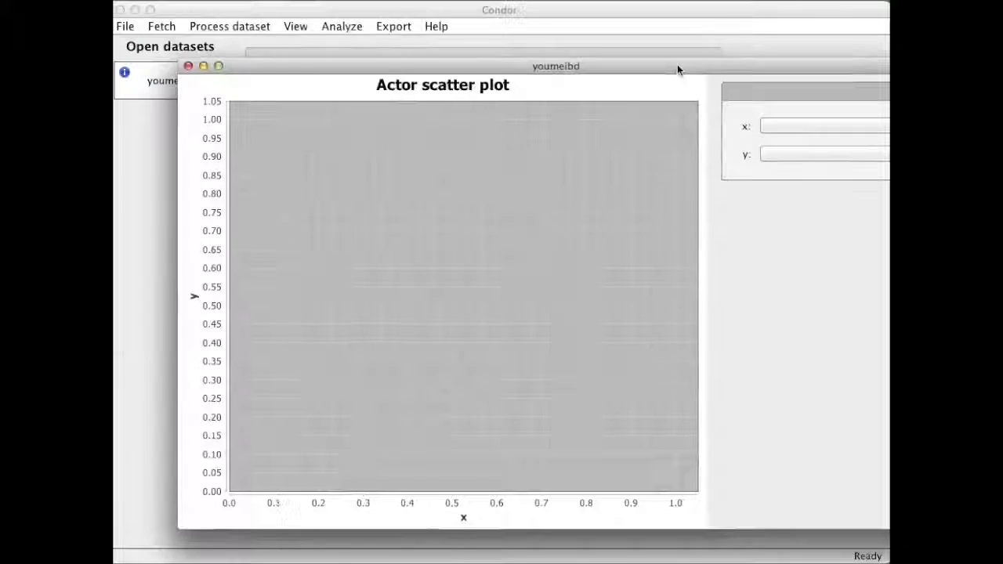
left_click_drag(678, 67, 661, 28)
left_click(810, 87)
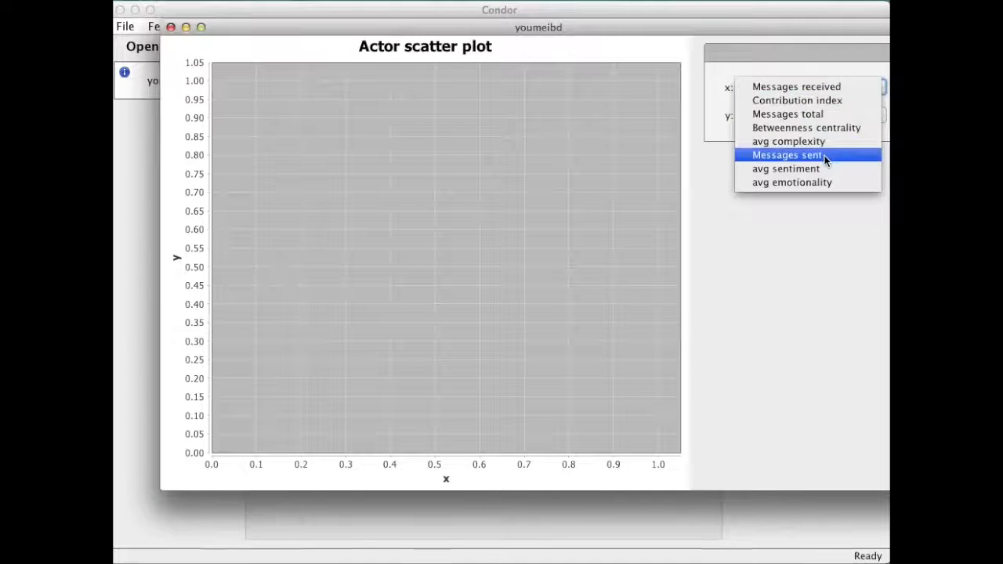
left_click(820, 114)
left_click(795, 117)
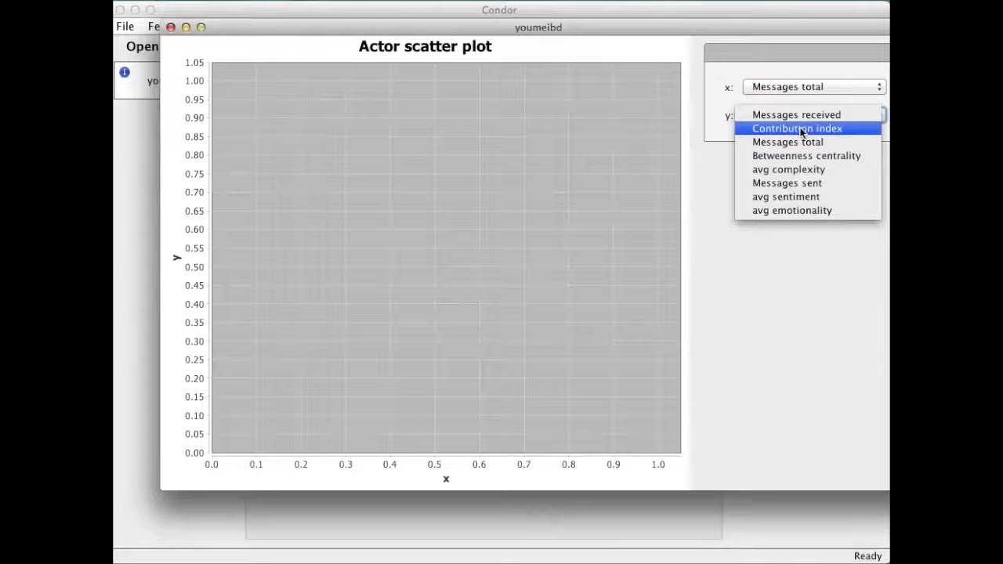
left_click(801, 130)
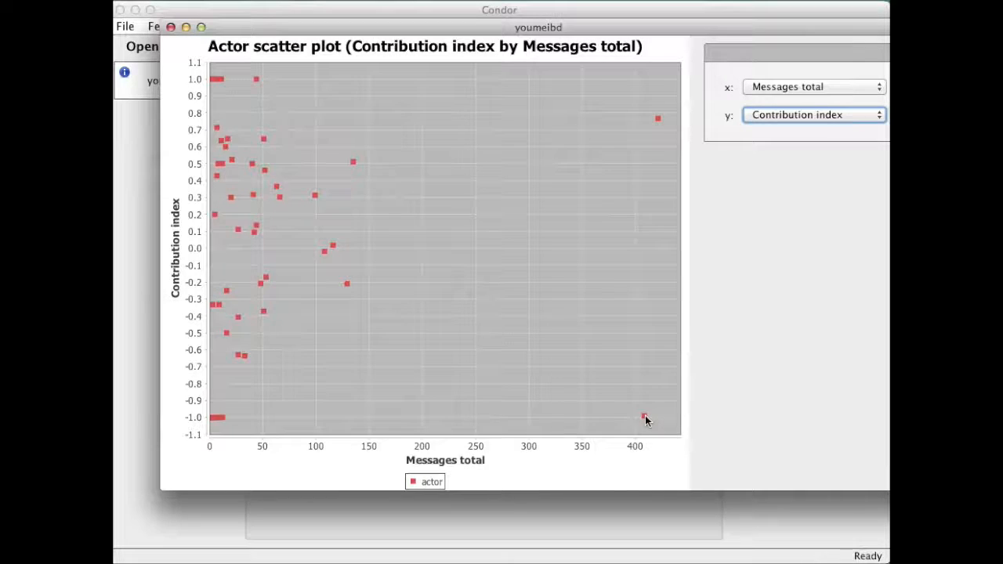
mouse_move(645, 417)
mouse_move(660, 121)
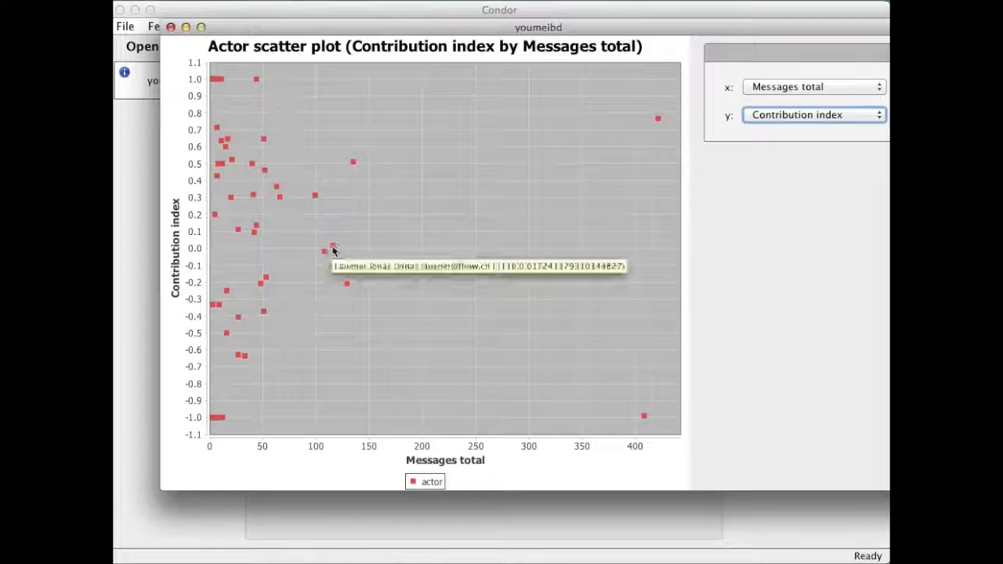
mouse_move(348, 289)
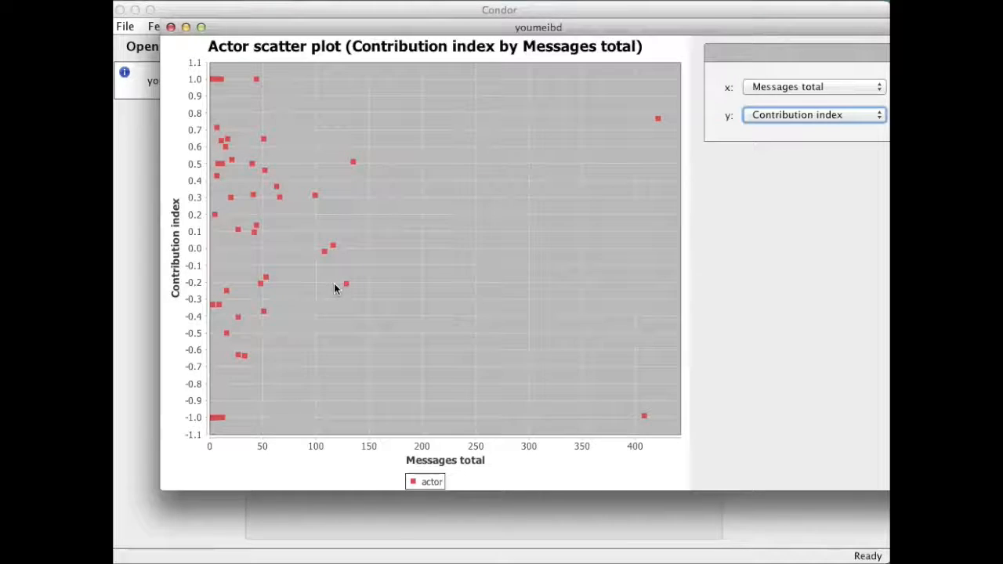
Set the scatter plot's y axis to avg sentiment, inspect the most active and most positive actors, and close the plot.
left_click(787, 115)
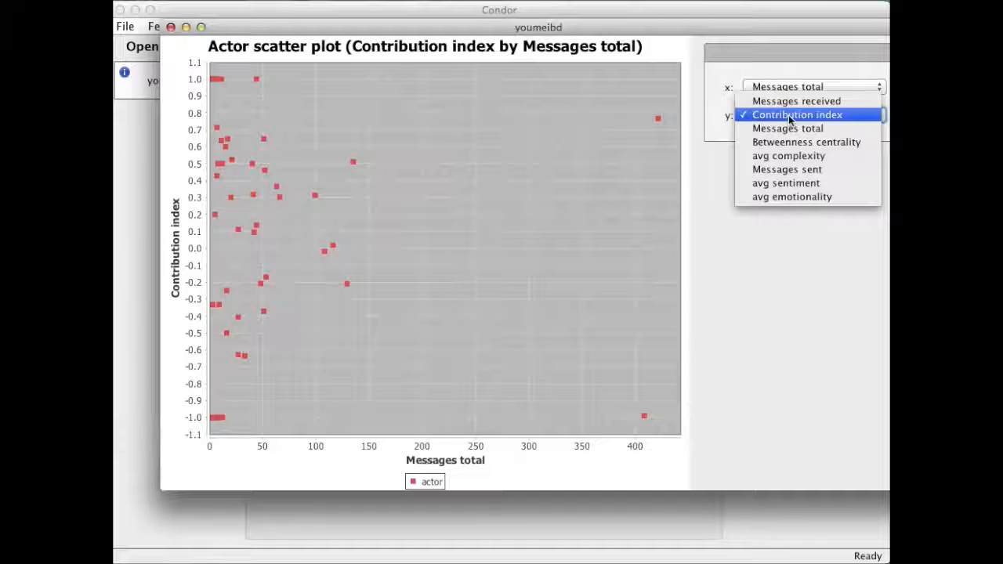
left_click(797, 187)
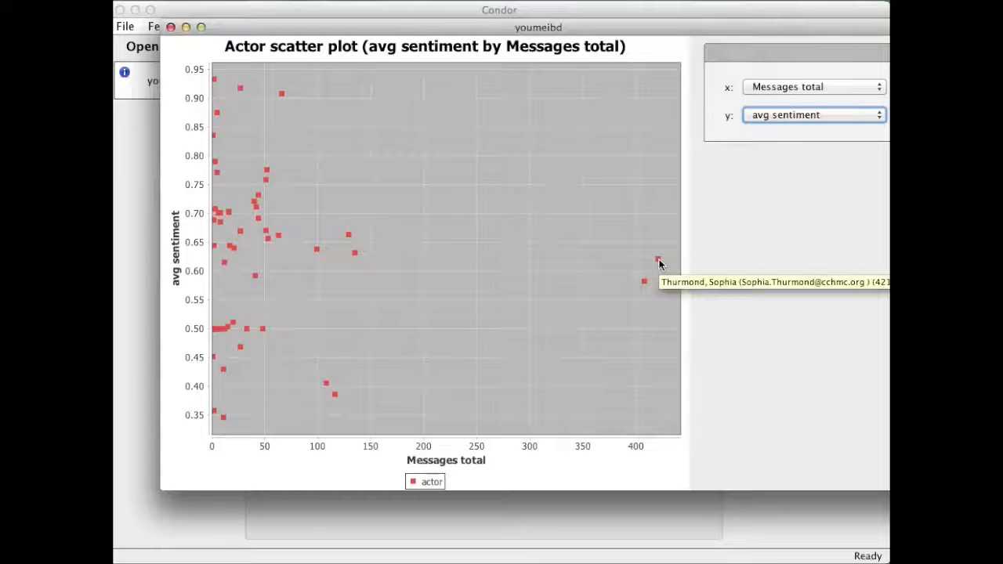
mouse_move(644, 284)
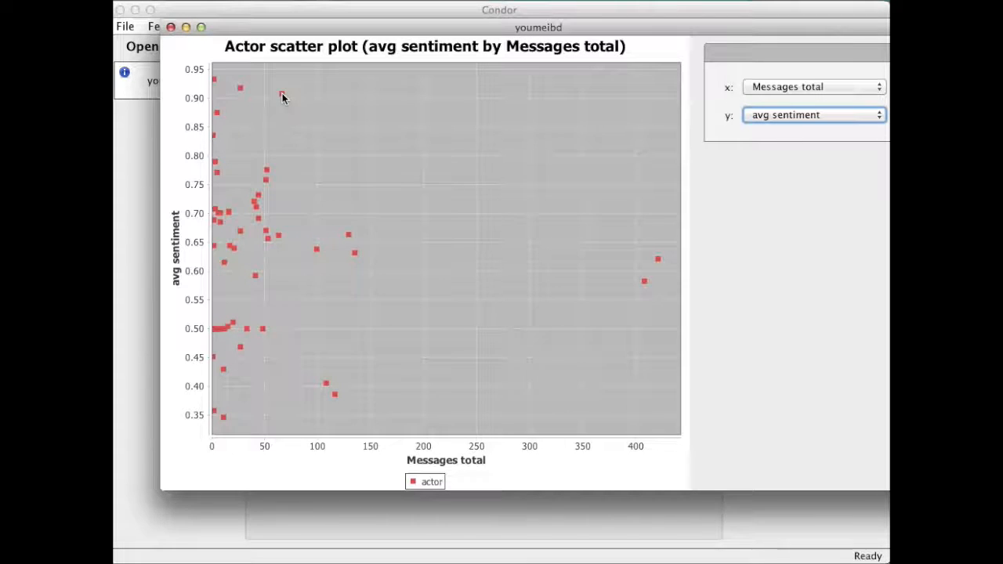
mouse_move(283, 96)
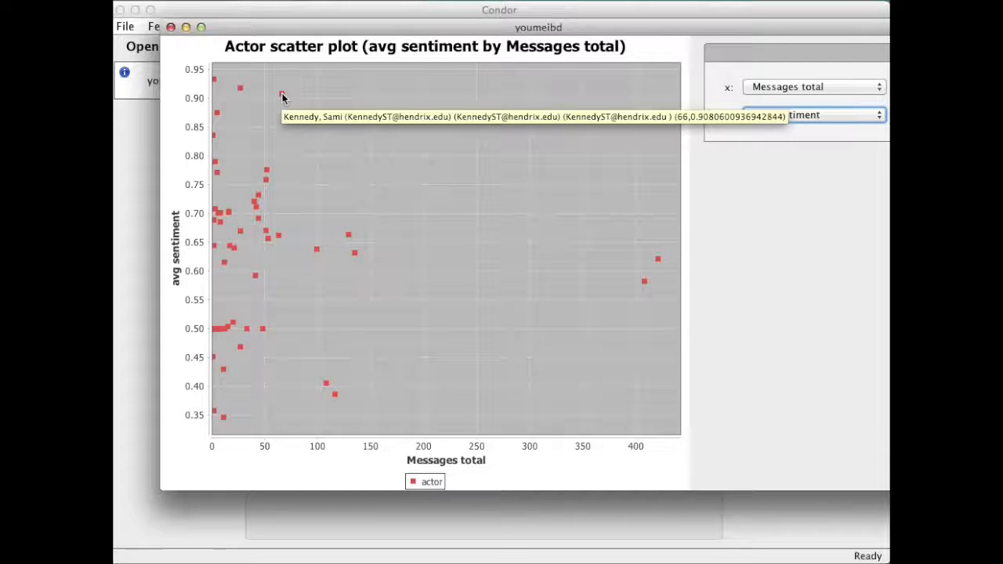
left_click(171, 27)
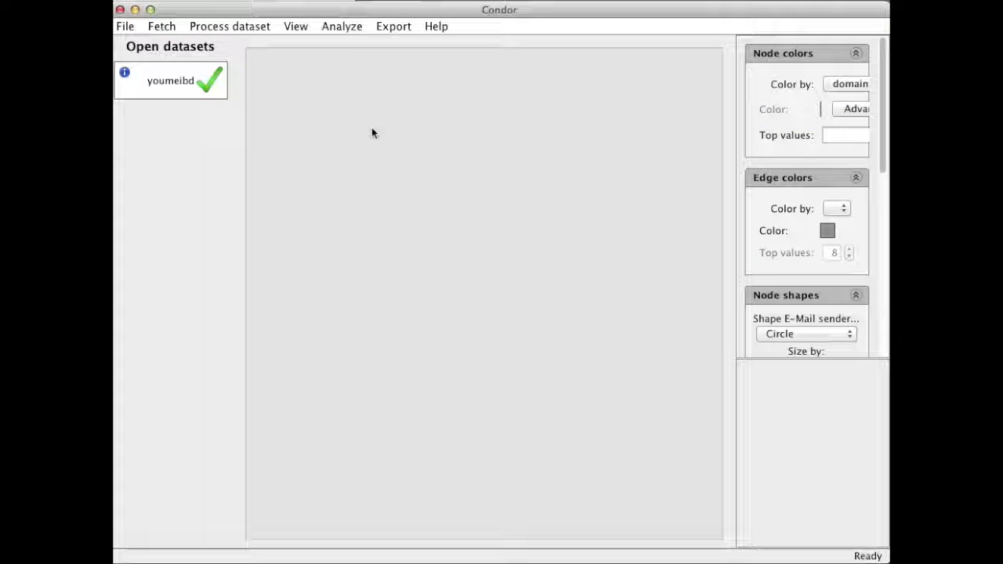
Create a dynamic view of the dataset in days, without history, using a sliding window of 60 time units.
left_click(304, 26)
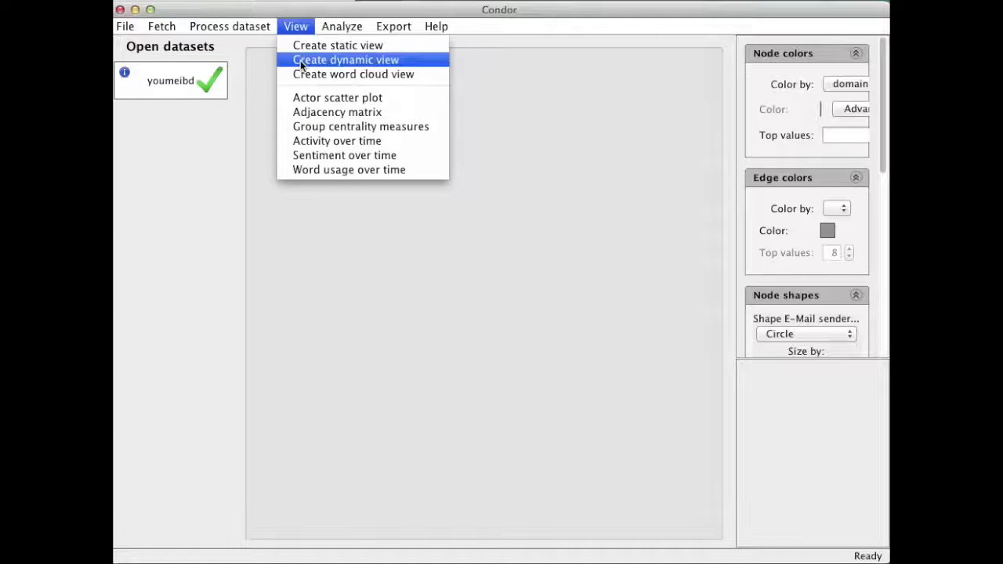
left_click(302, 62)
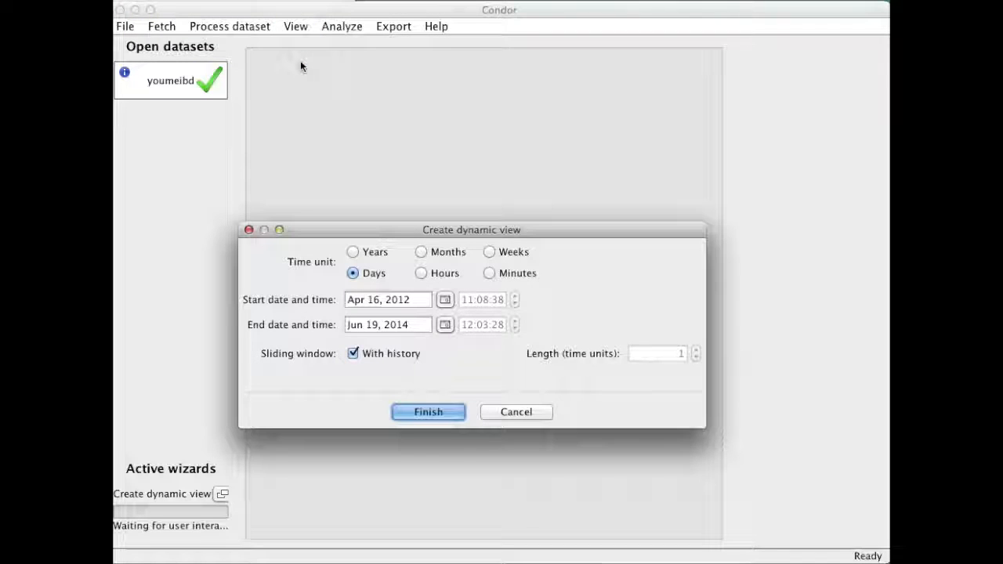
left_click(385, 354)
double_click(674, 354)
type("60")
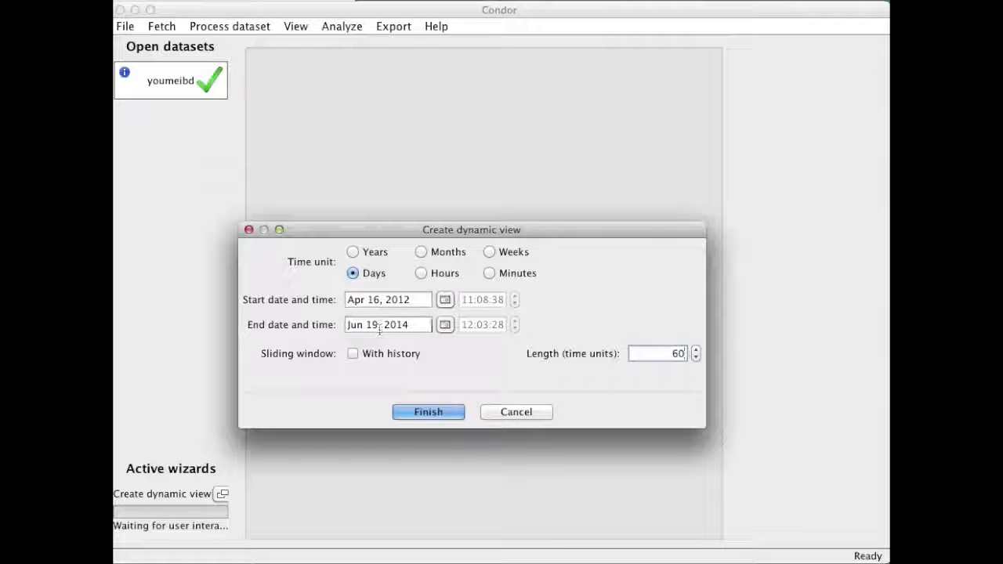
left_click(428, 413)
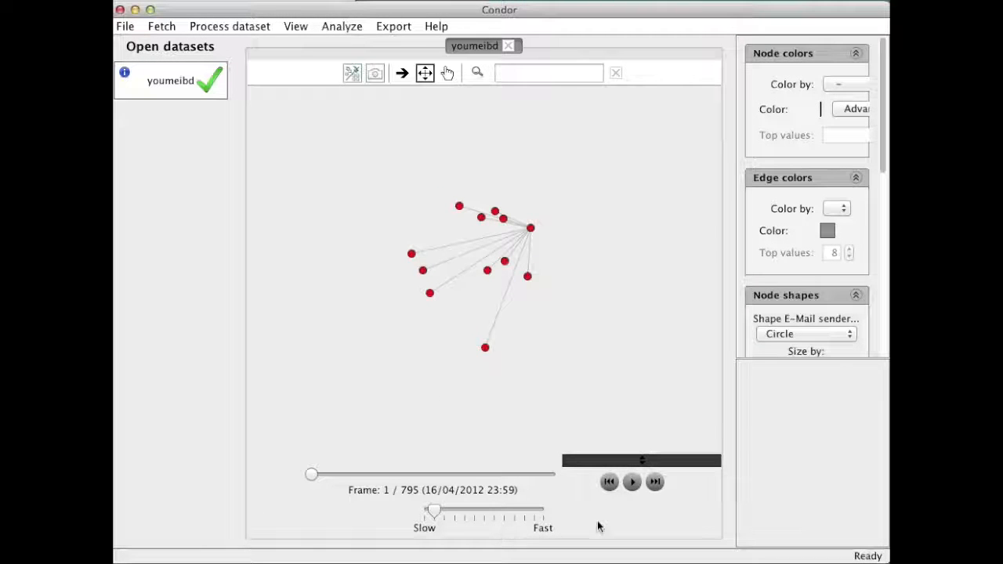
Set the dynamic view's playback speed to the fastest, play the network animation, and pause it in late 2012.
left_click_drag(436, 508, 551, 513)
left_click(638, 484)
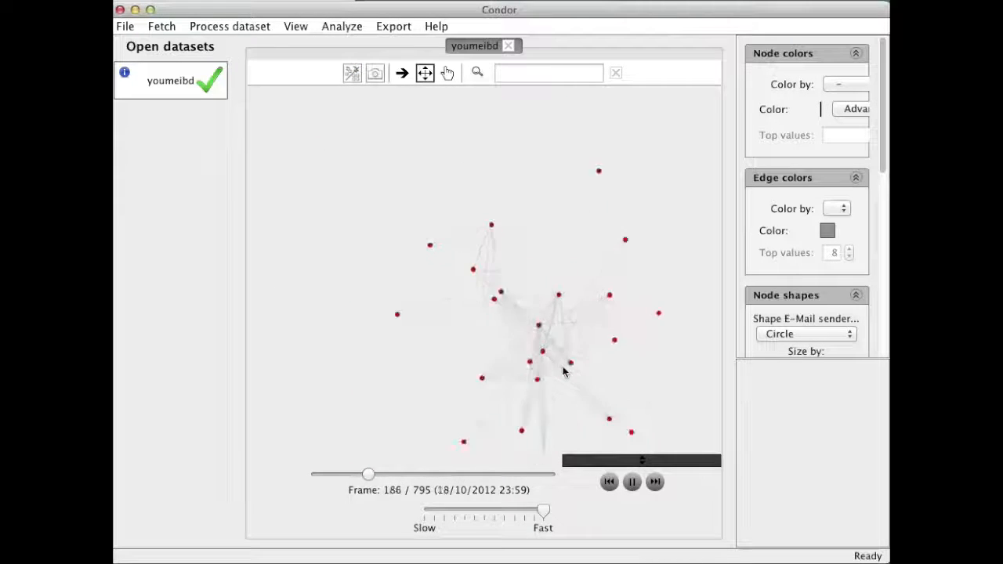
left_click(631, 483)
Size the dynamic view's nodes by betweenness centrality.
scroll(835, 248, "down", 3)
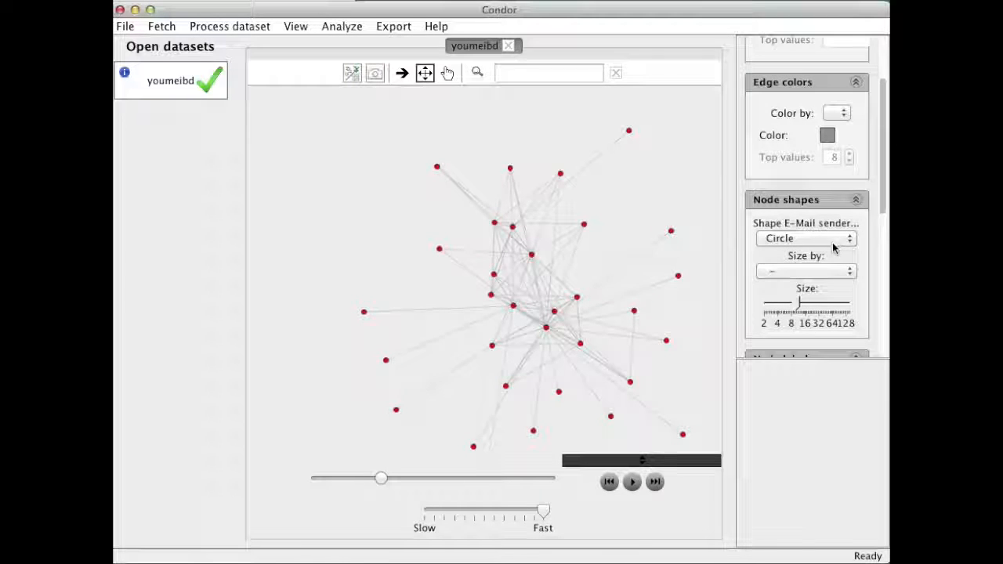
left_click(811, 272)
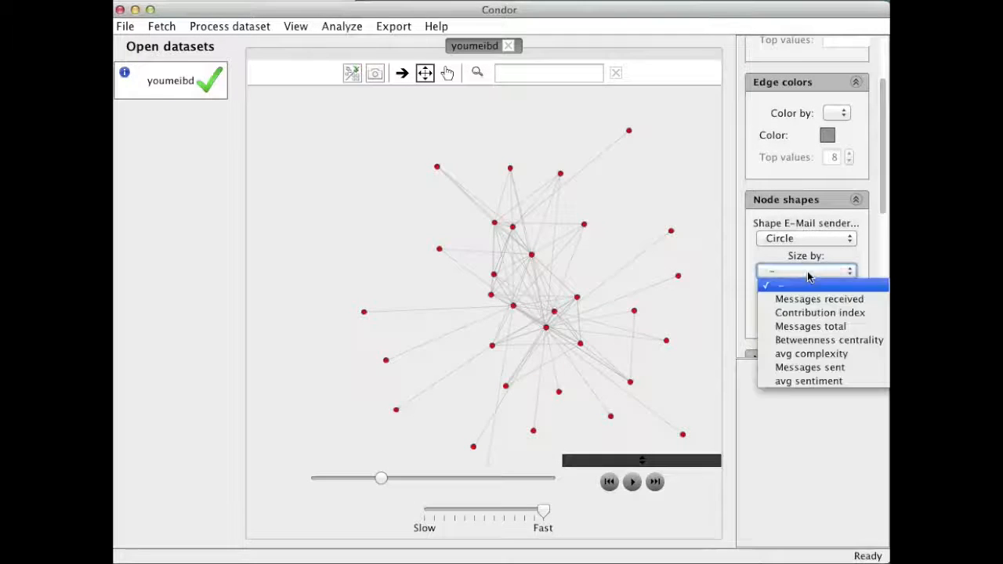
left_click(828, 340)
scroll(824, 126, "up", 3)
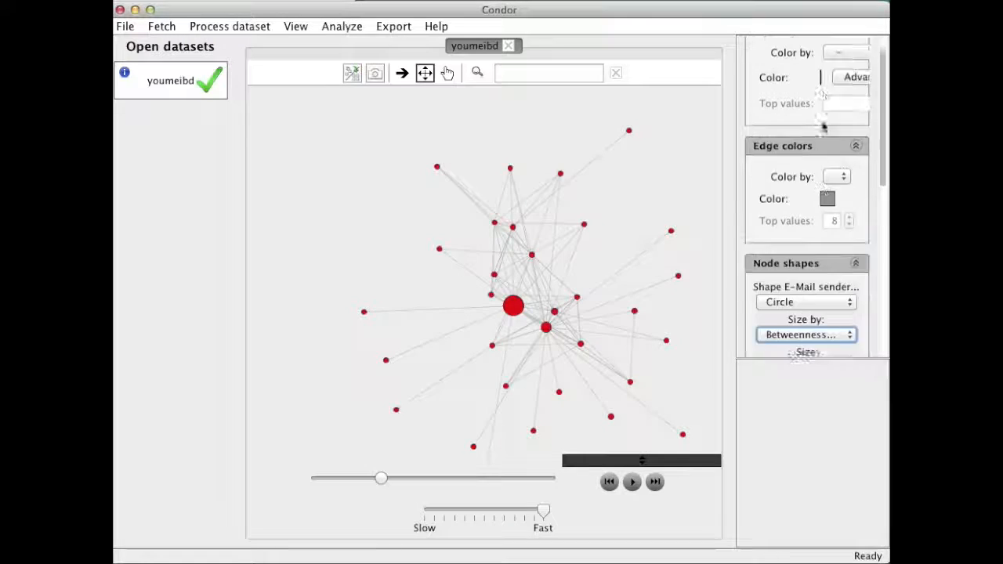
Color the dynamic view's nodes by domain and resume playing the network animation.
left_click(848, 86)
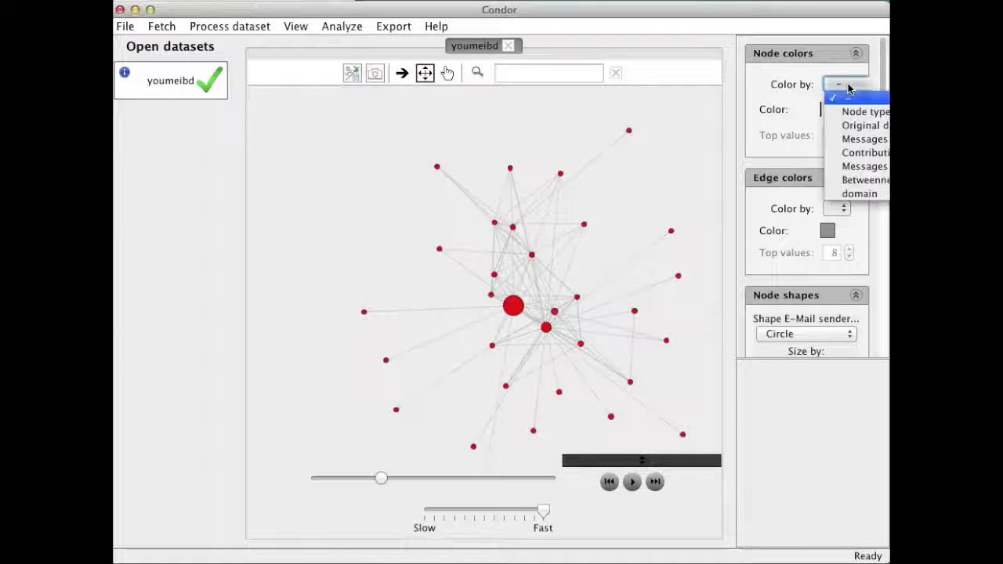
left_click(862, 196)
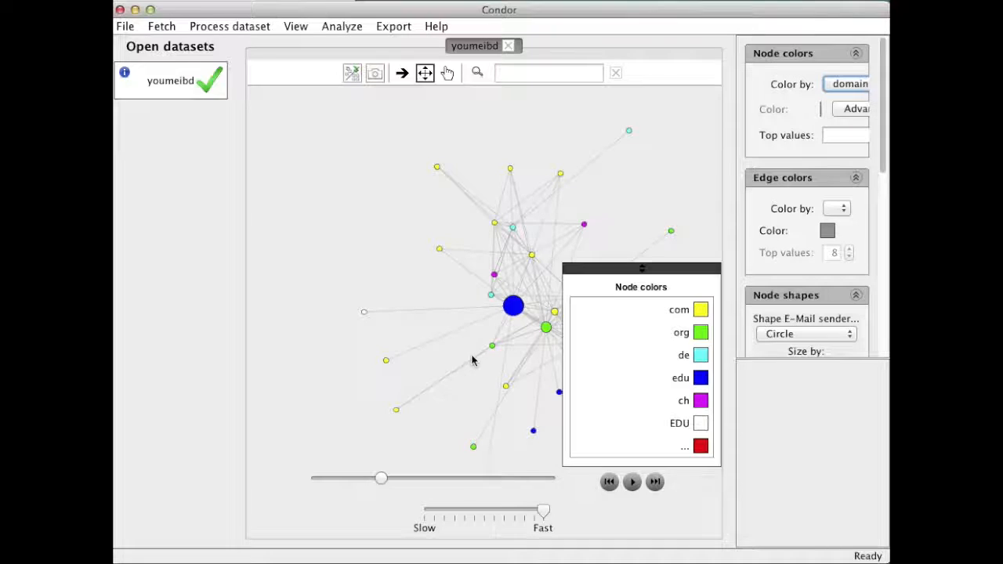
left_click(632, 482)
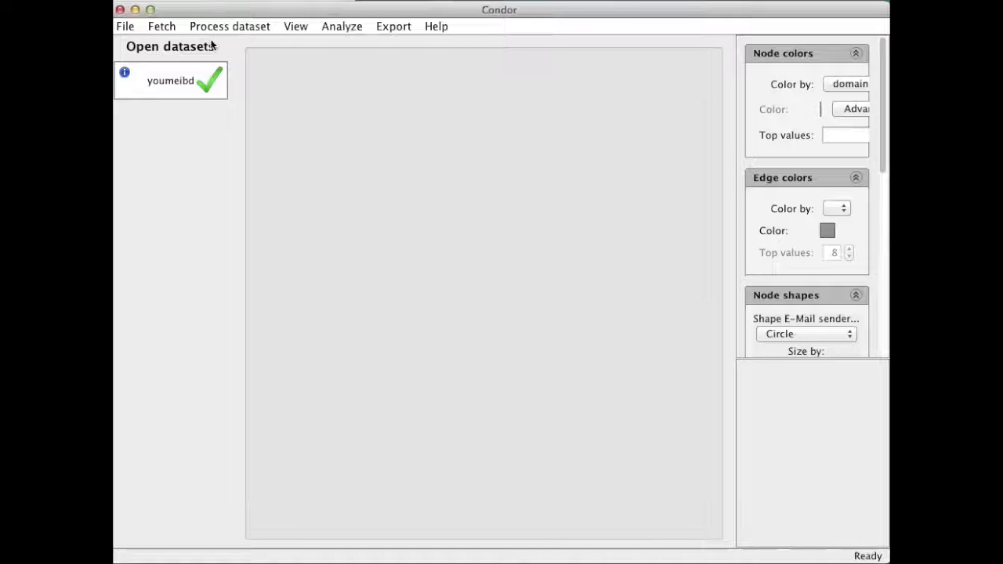
Create a new dataset named twitter_crohns.
left_click(126, 27)
mouse_move(135, 45)
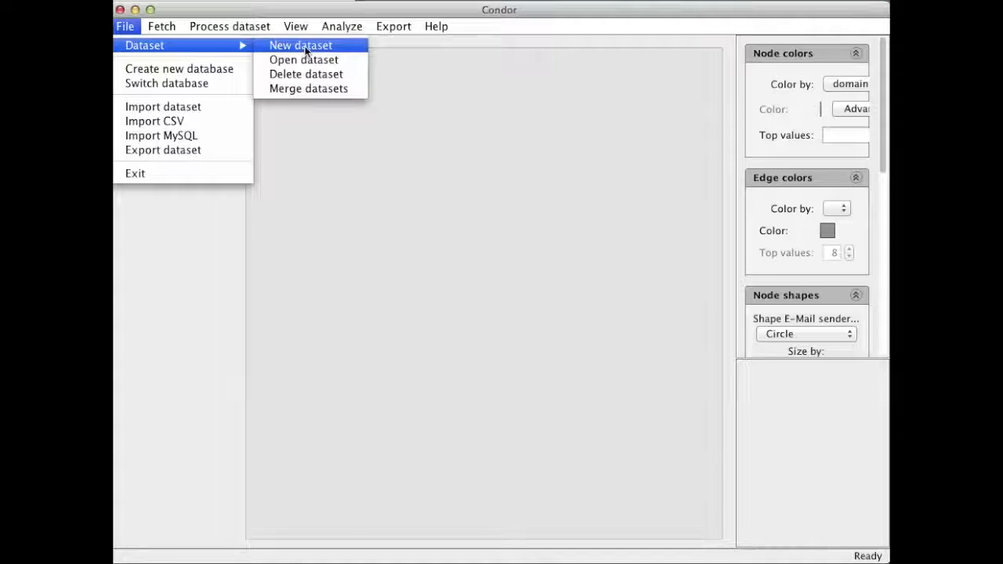
left_click(306, 49)
type("tw")
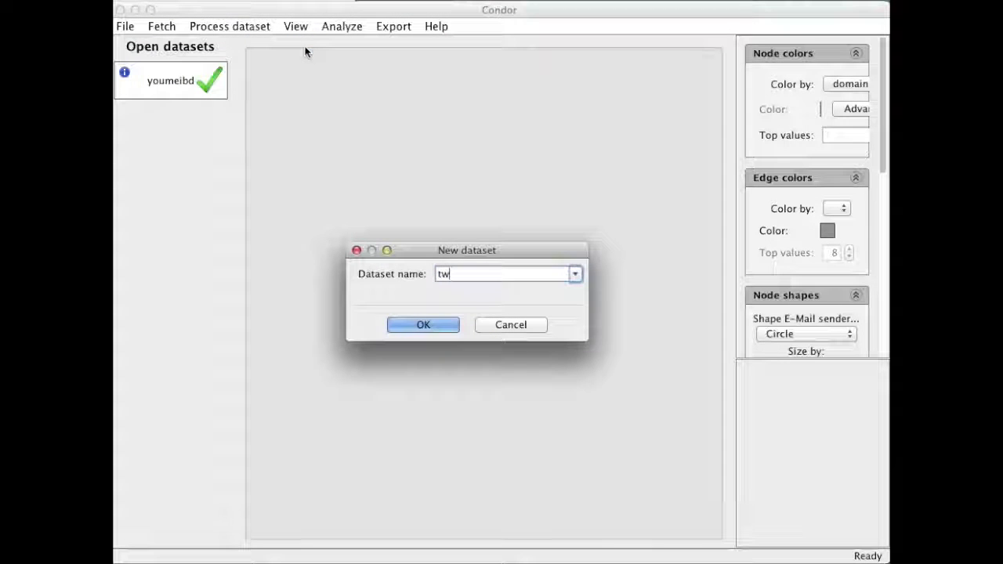
type("itter_cron")
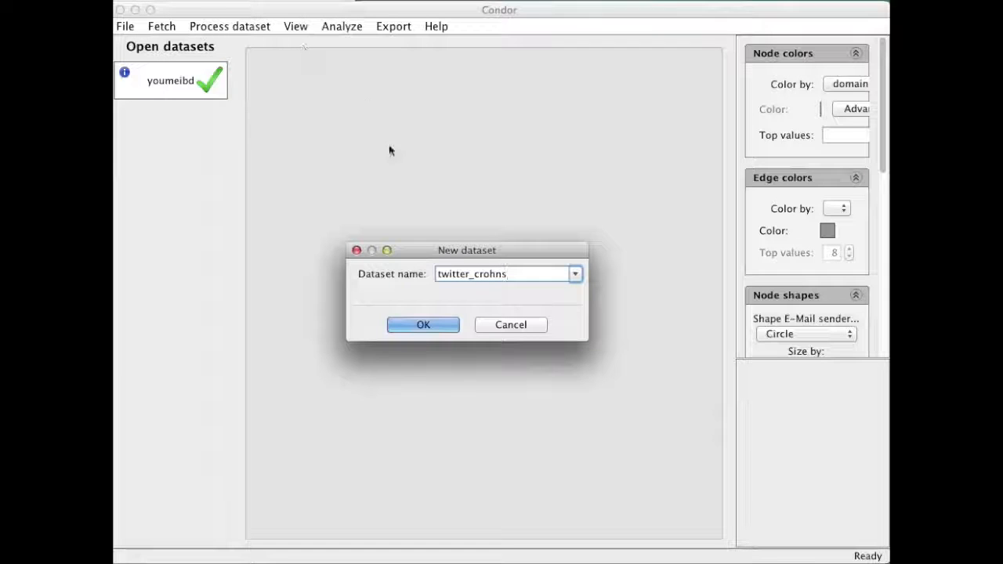
left_click(423, 330)
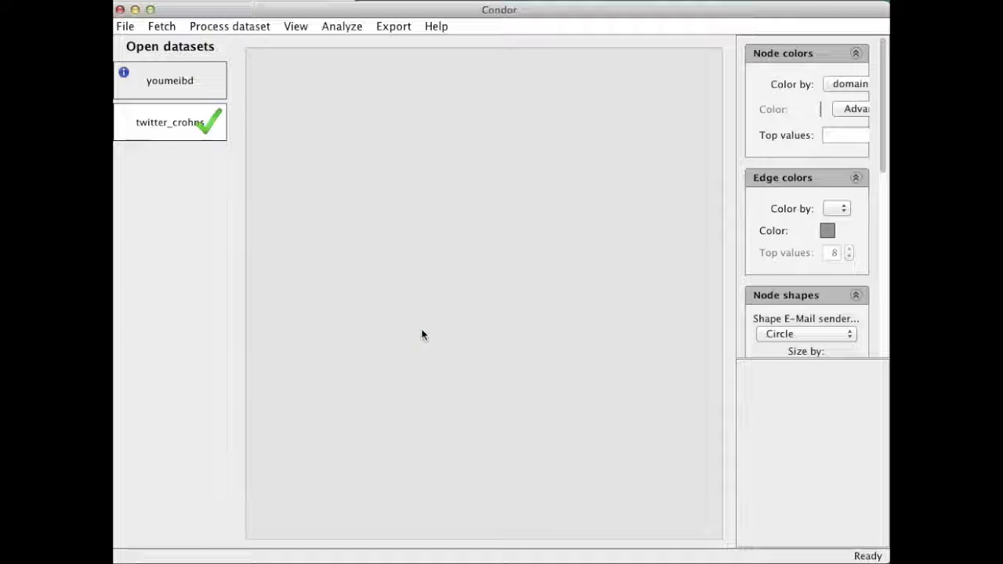
Fetch tweets for the query crohn's with 2000 results, collecting only retweets and connecting nodes with the search term, using the prefilled OAuth credentials.
left_click(162, 26)
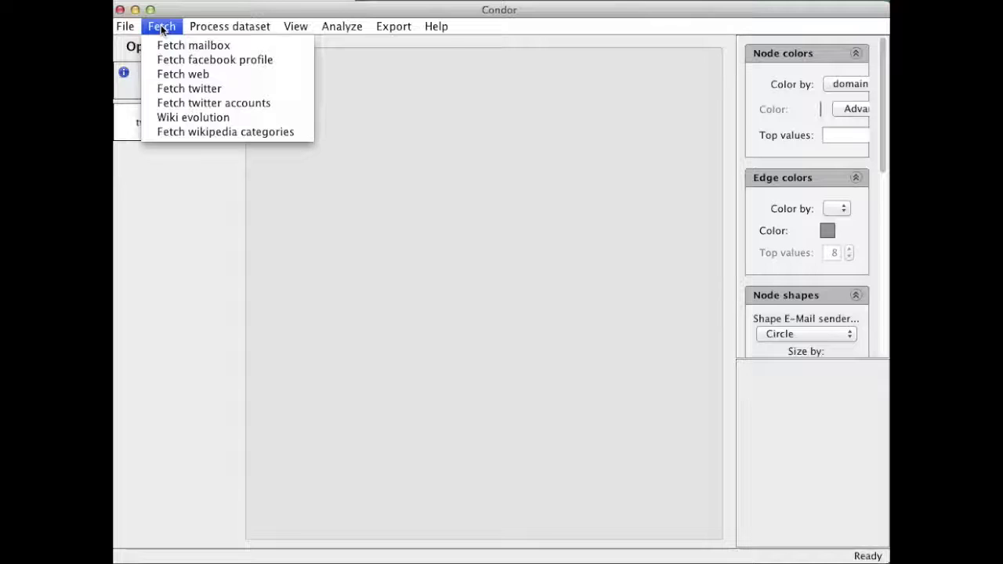
left_click(184, 90)
left_click(435, 388)
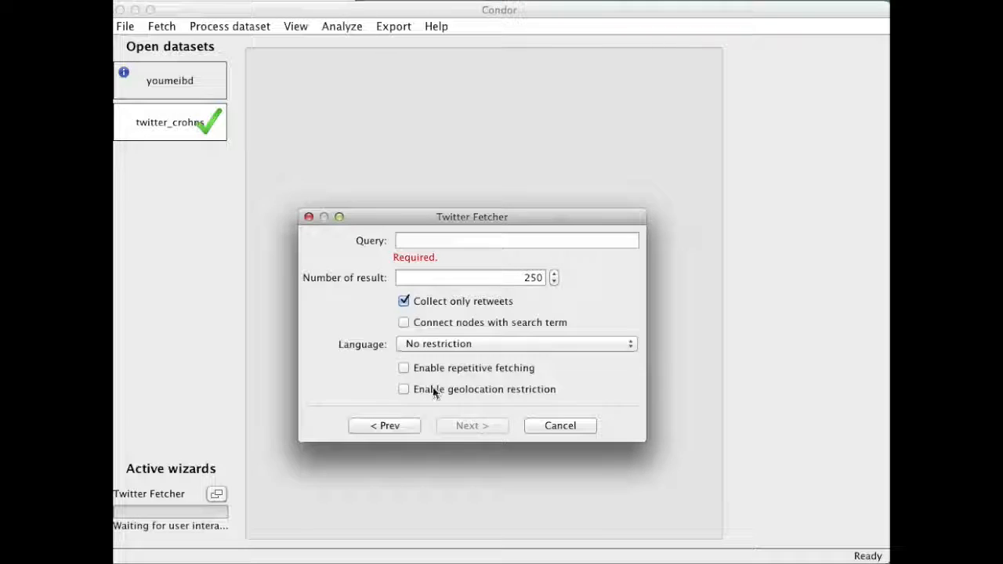
left_click(416, 241)
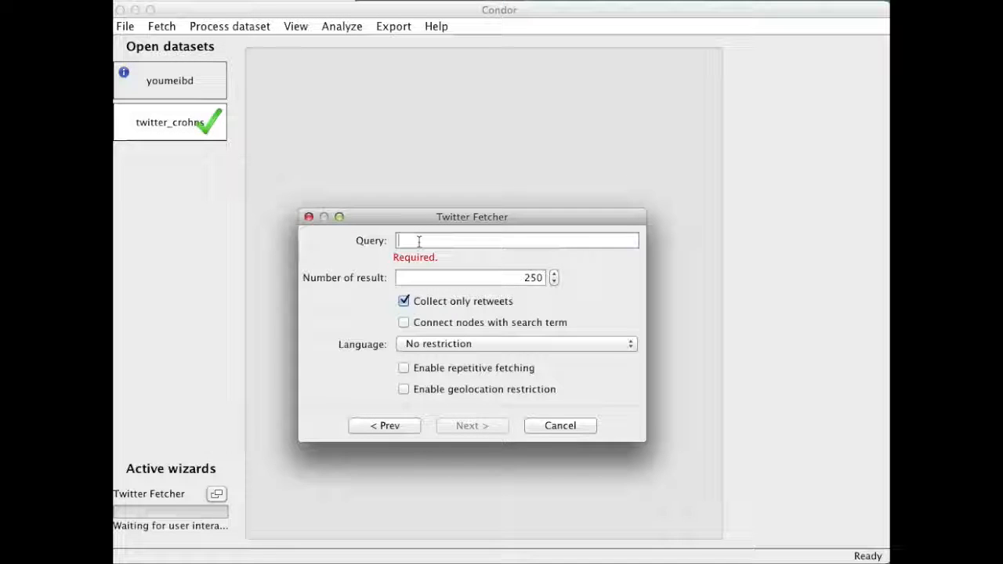
type("crohn")
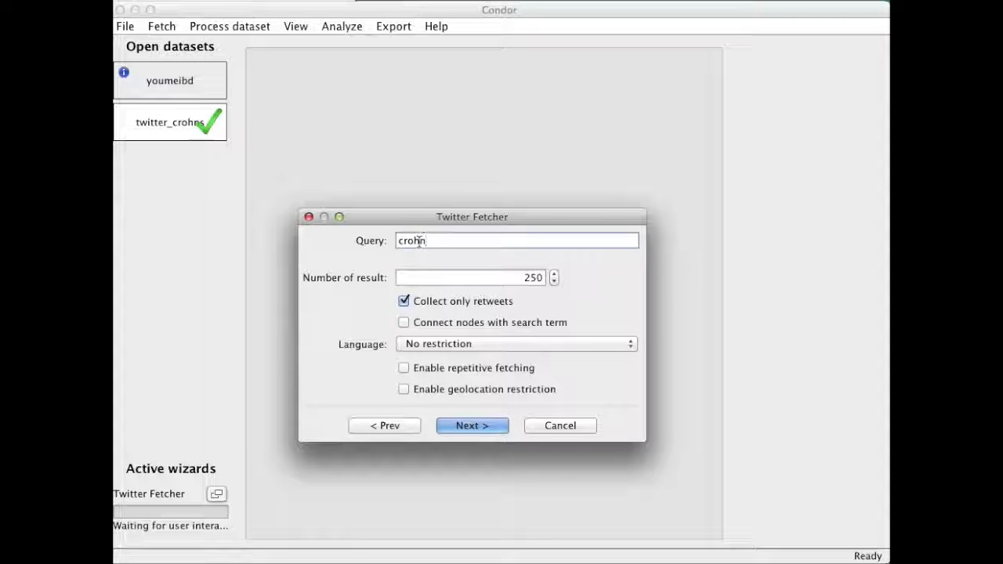
type("'s")
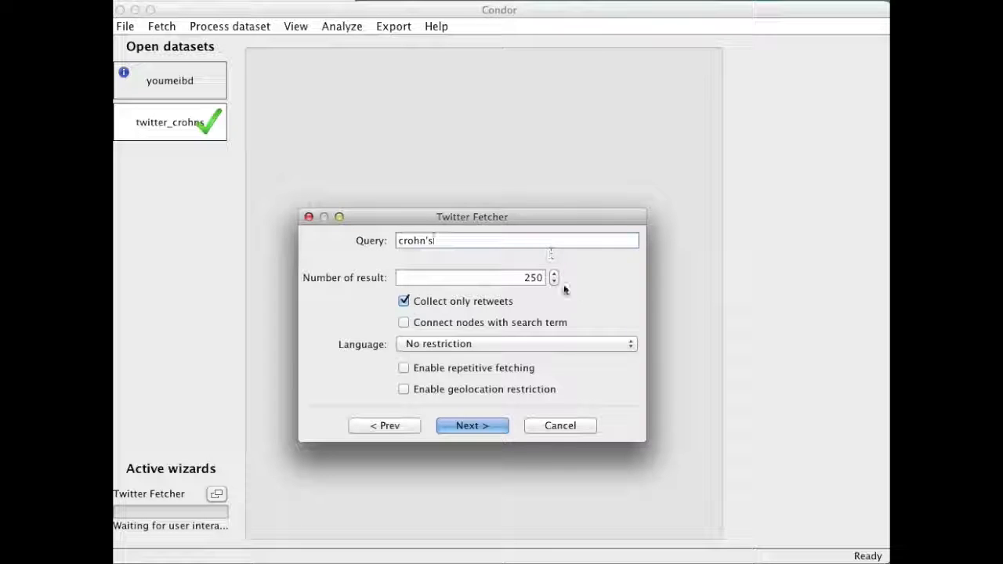
left_click_drag(522, 279, 555, 281)
type("2000")
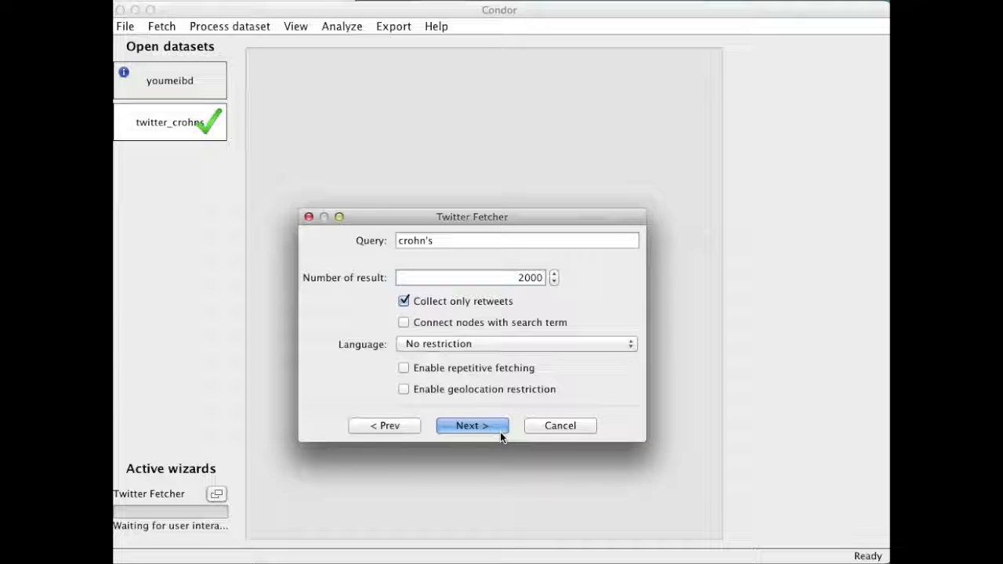
left_click(406, 322)
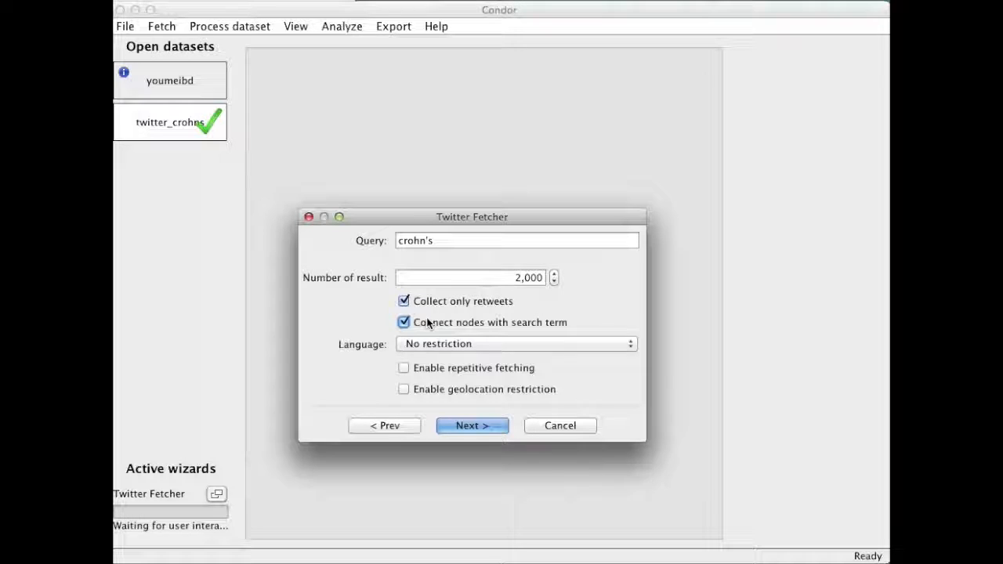
left_click(472, 426)
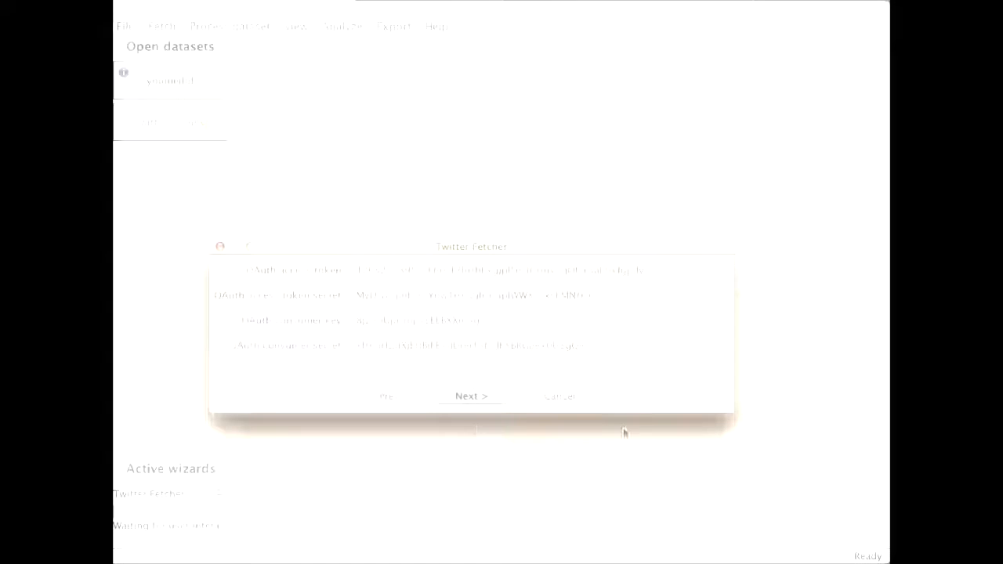
left_click(485, 396)
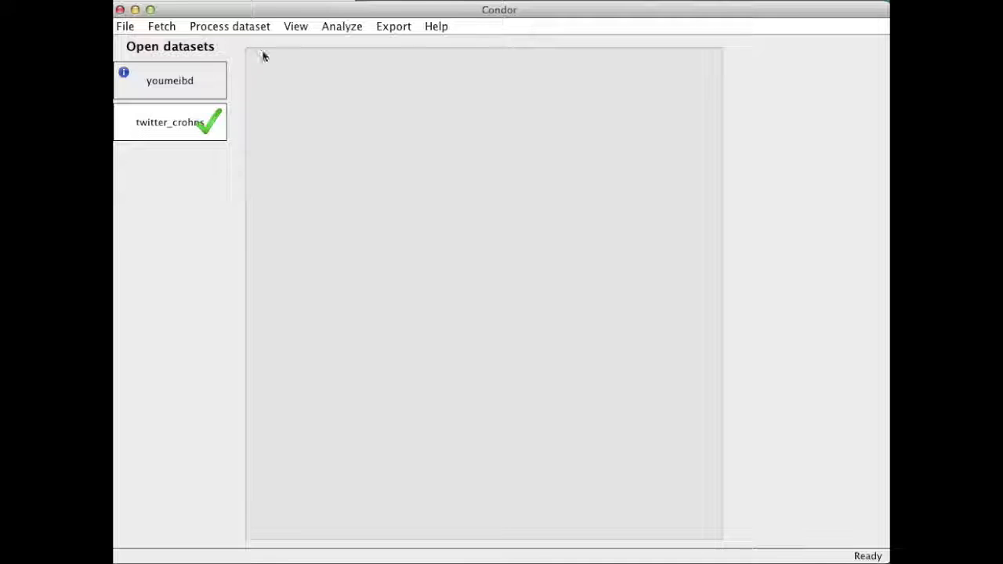
Create a static view of the twitter_crohns dataset and fit the whole network centrally in the view.
left_click(297, 28)
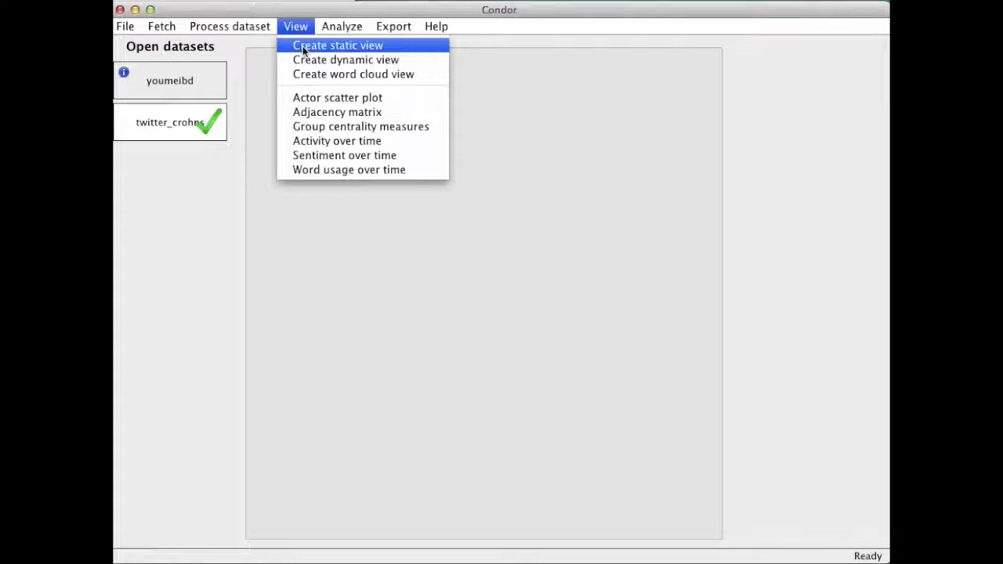
left_click(302, 46)
scroll(408, 260, "down", 10)
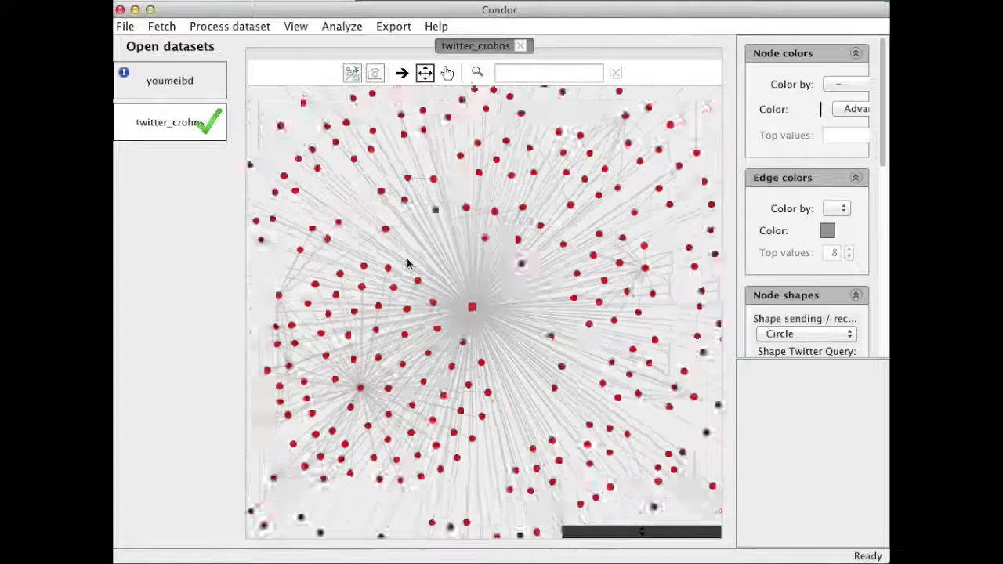
scroll(408, 264, "down", 3)
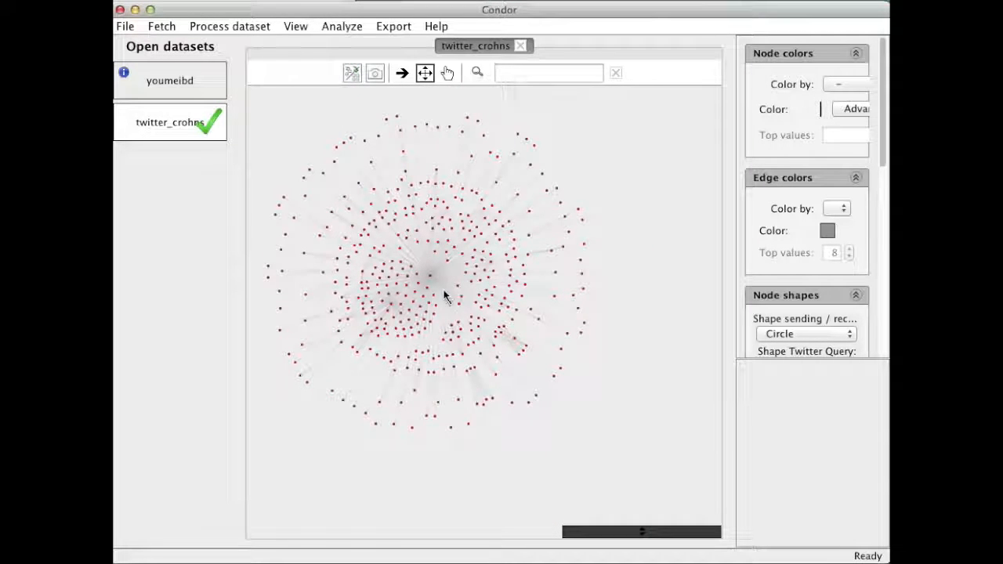
left_click_drag(432, 280, 480, 306)
scroll(479, 306, "up", 2)
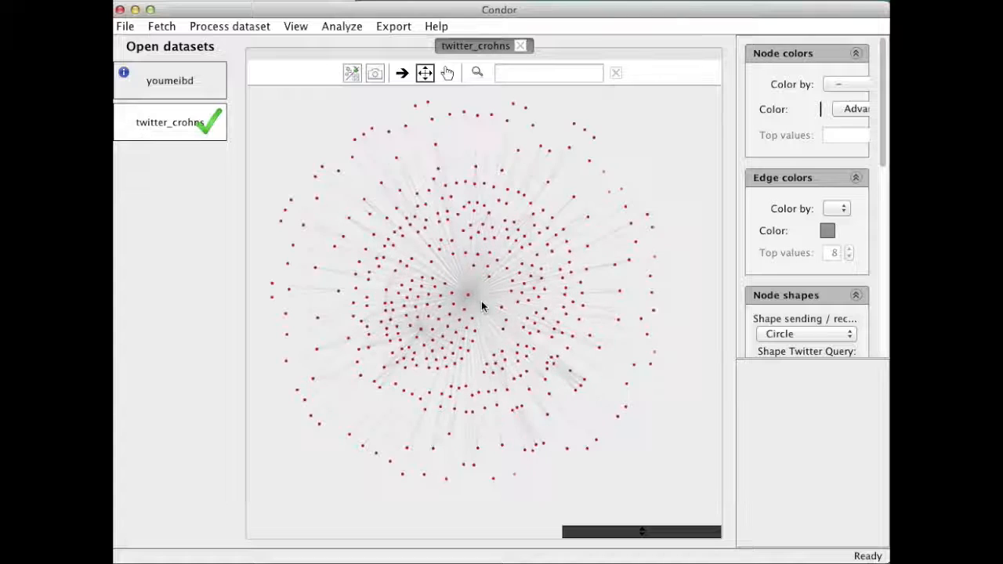
Annotate the Twitter network with unweighted betweenness centrality and size the nodes by it.
left_click(210, 28)
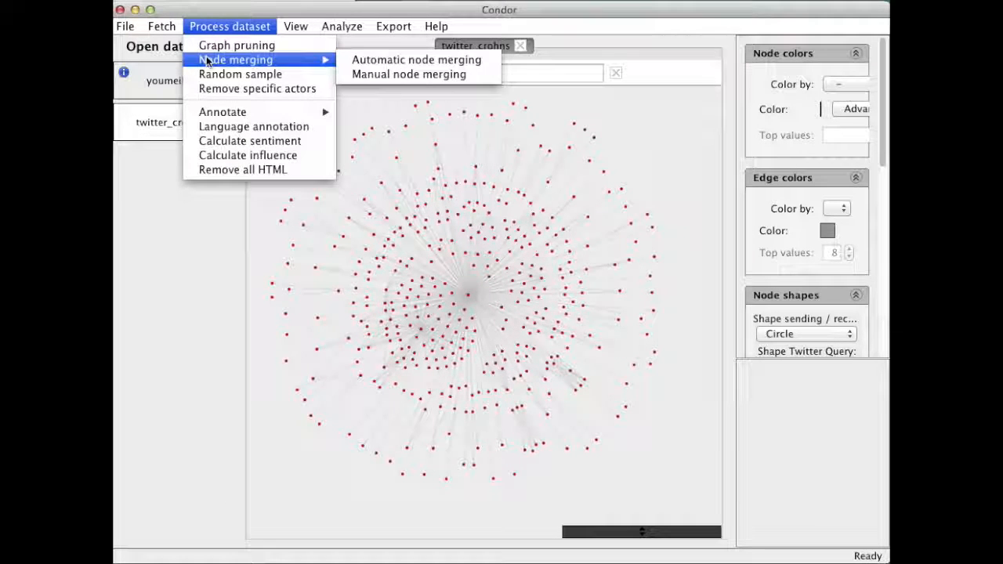
mouse_move(236, 112)
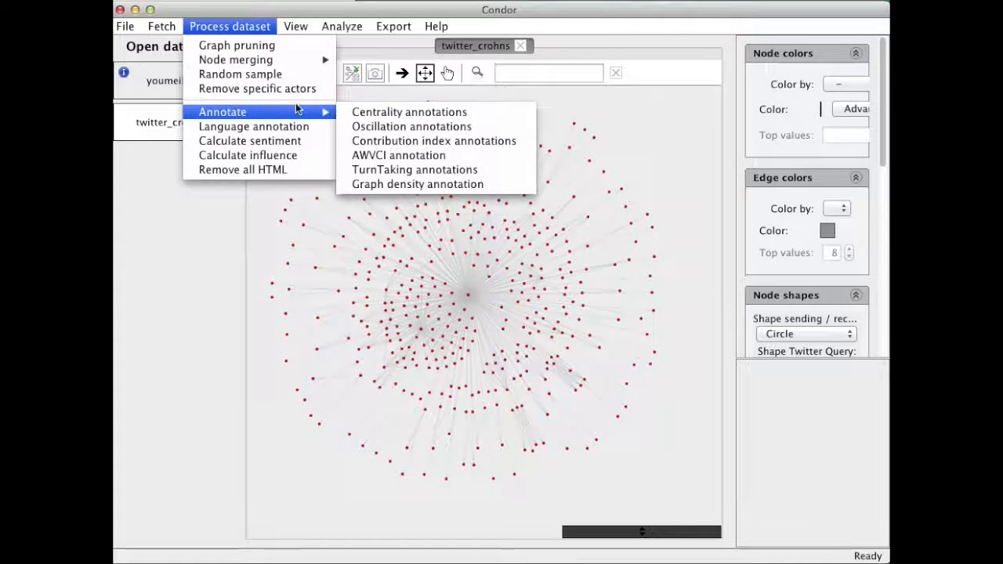
left_click(357, 115)
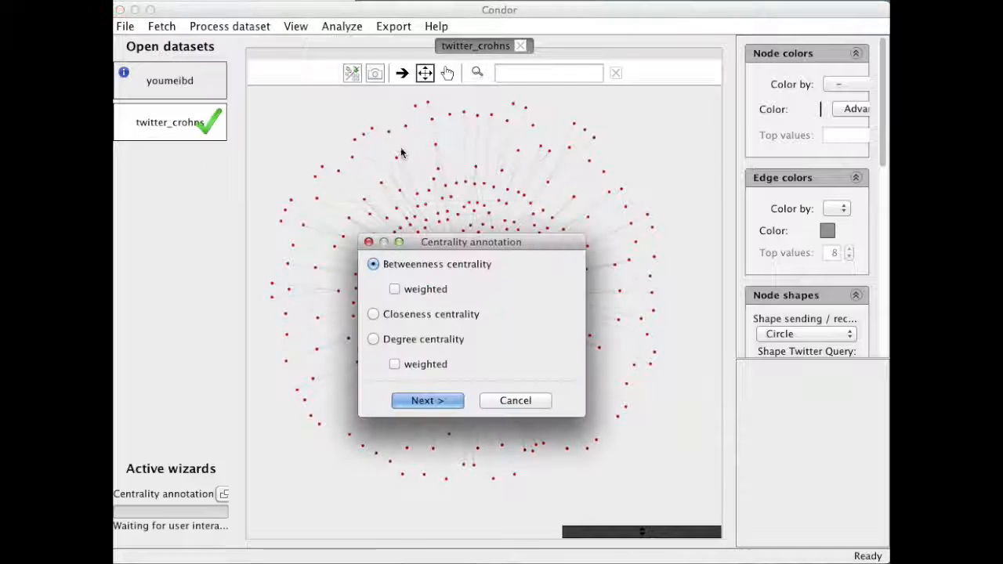
left_click(441, 400)
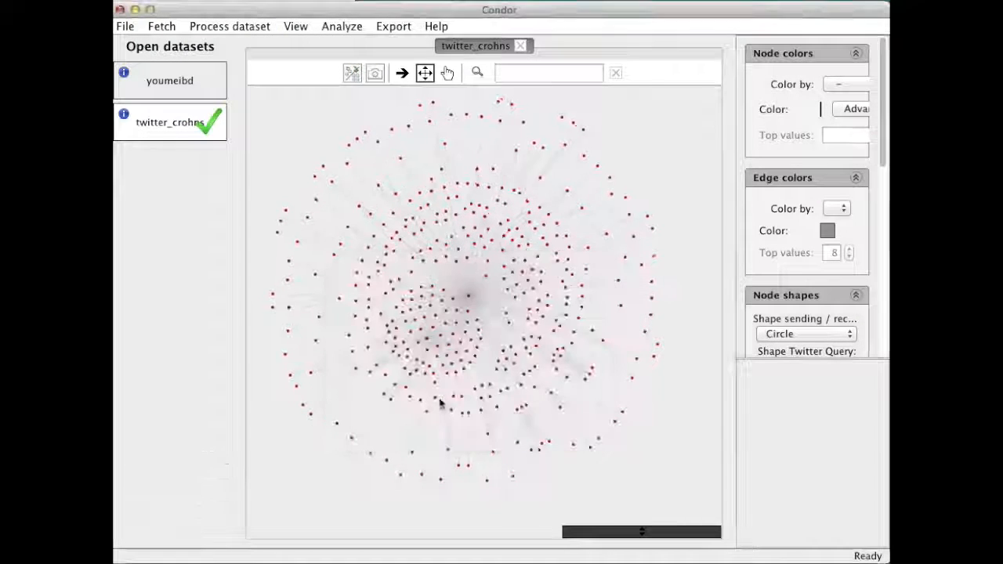
scroll(844, 329, "down", 3)
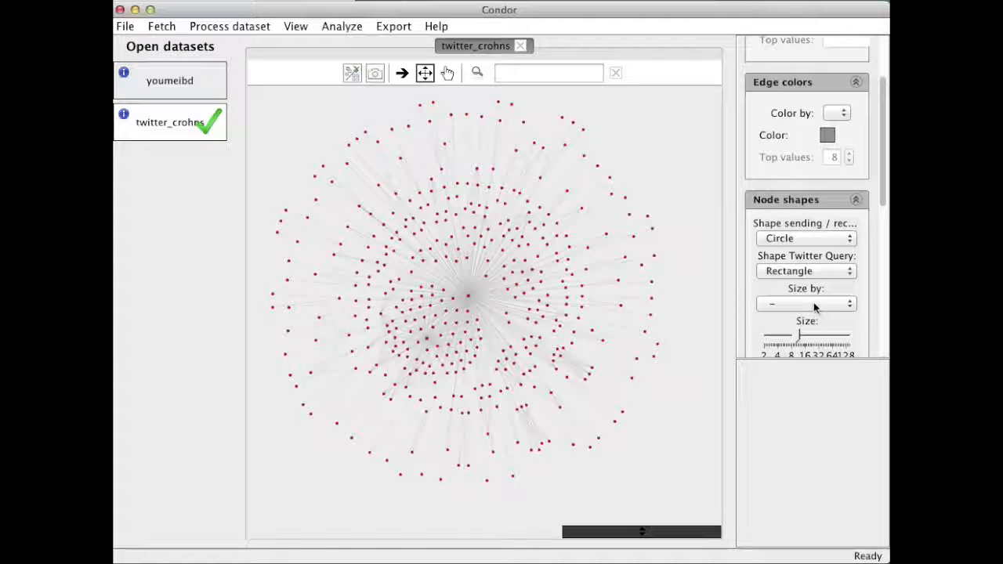
left_click(815, 304)
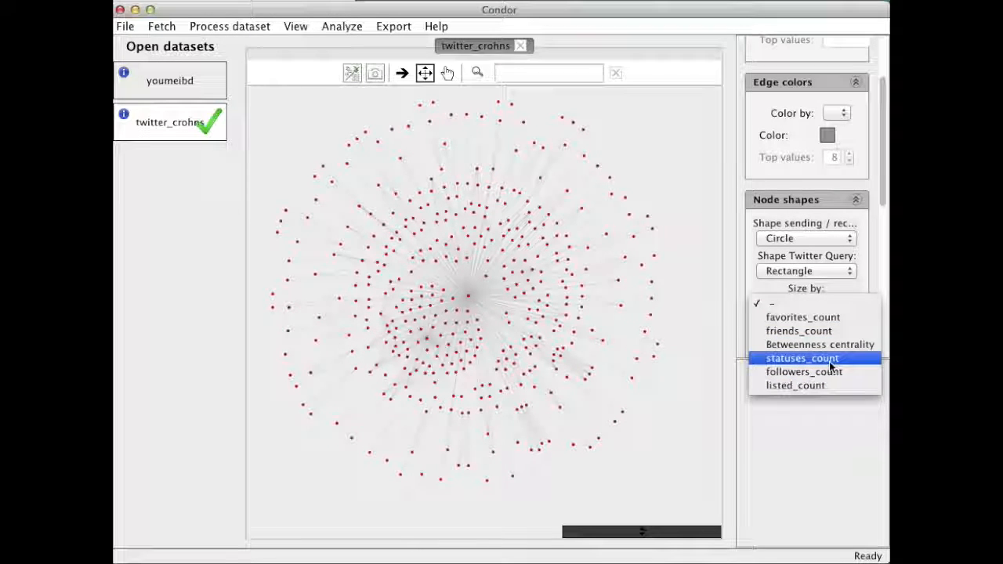
left_click(825, 350)
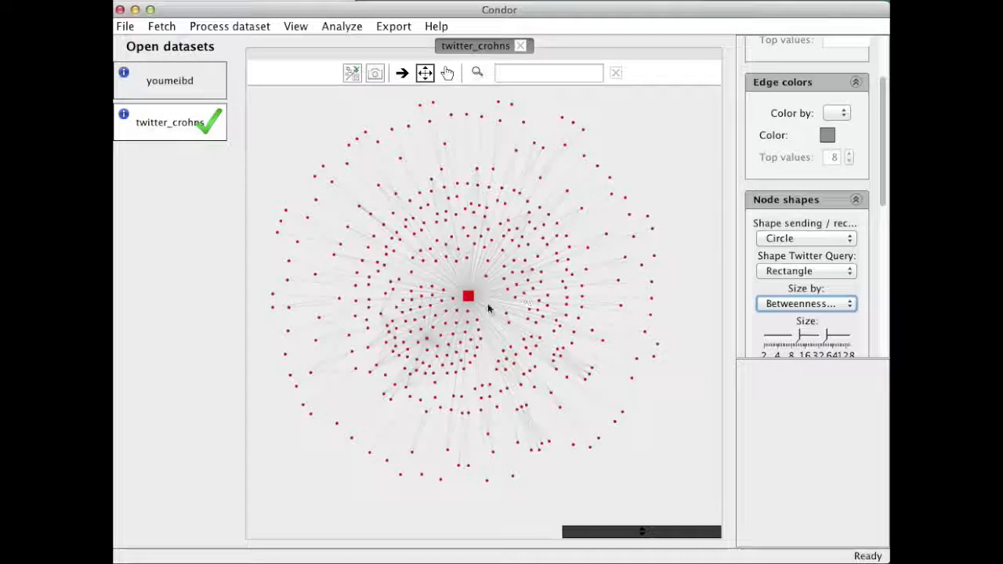
Size the Twitter network's nodes by followers_count and inspect the properties of one of the largest nodes.
left_click(808, 308)
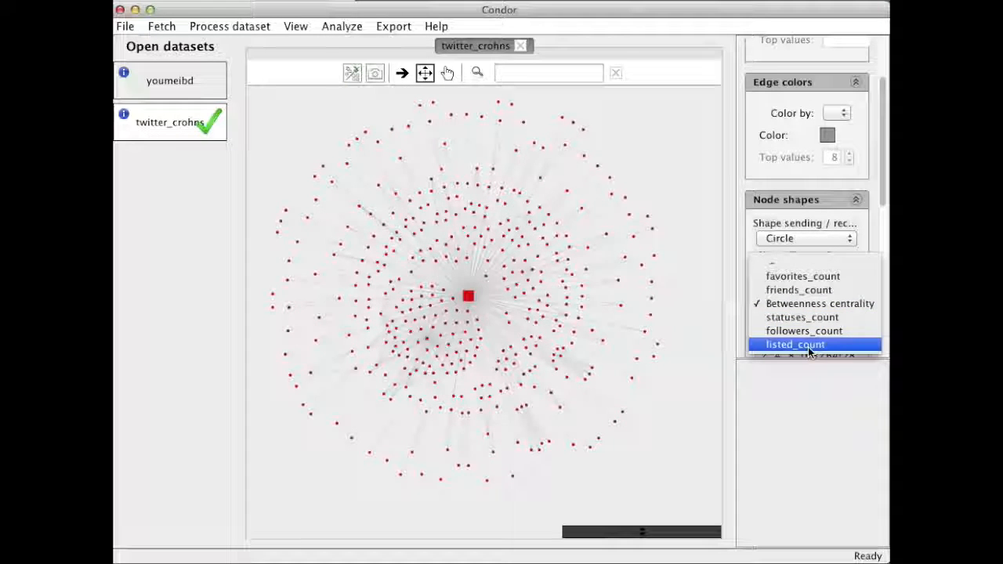
left_click(807, 331)
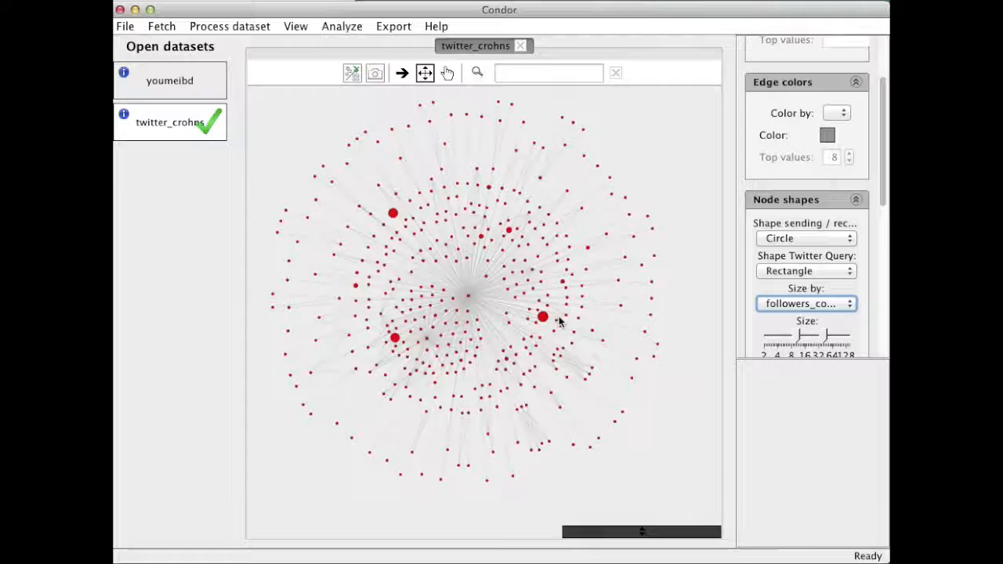
mouse_move(543, 317)
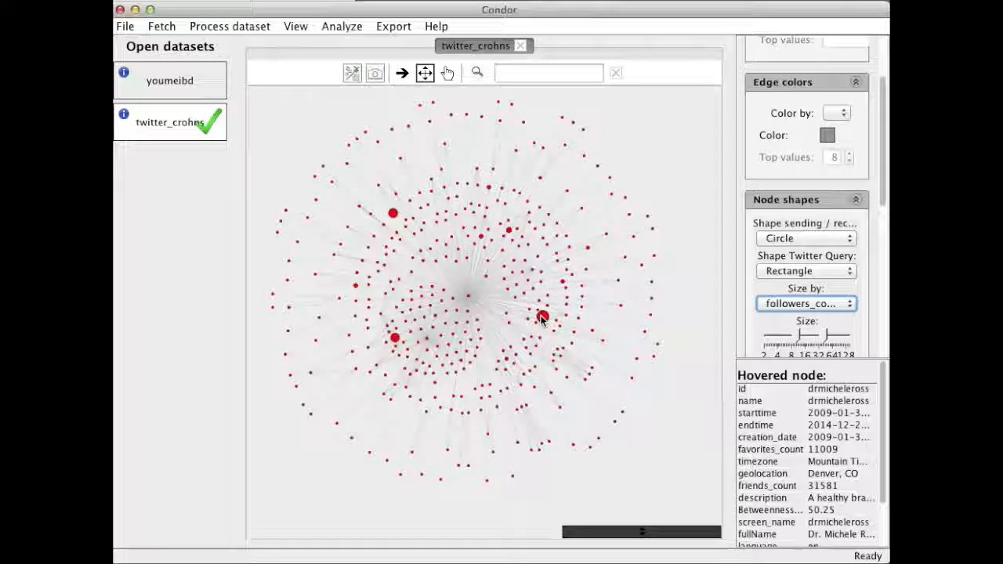
scroll(543, 317, "up", 2)
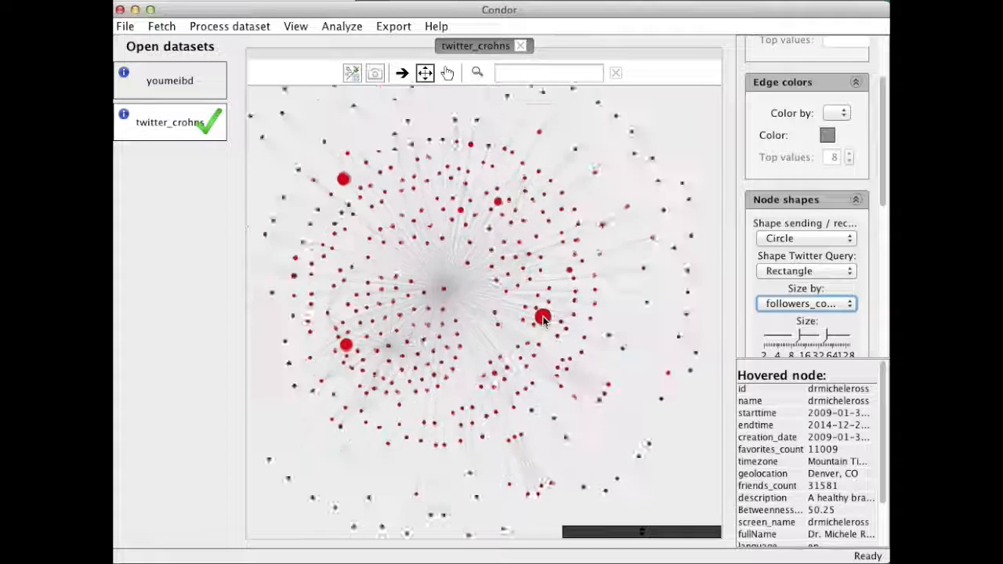
scroll(543, 317, "up", 2)
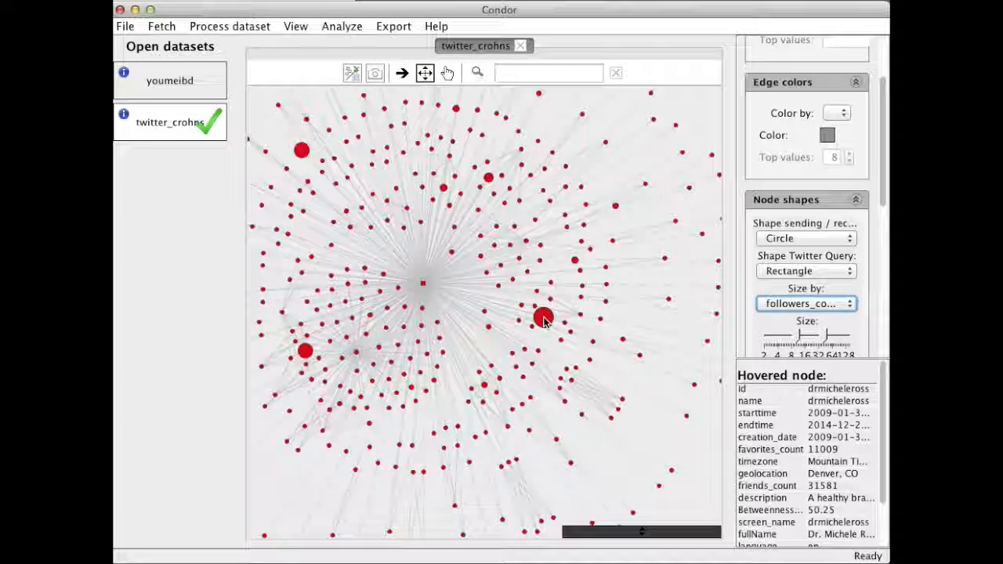
View the details and tweet content of the edge from JWatch to crohn's, and close them.
right_click(583, 330)
left_click(595, 339)
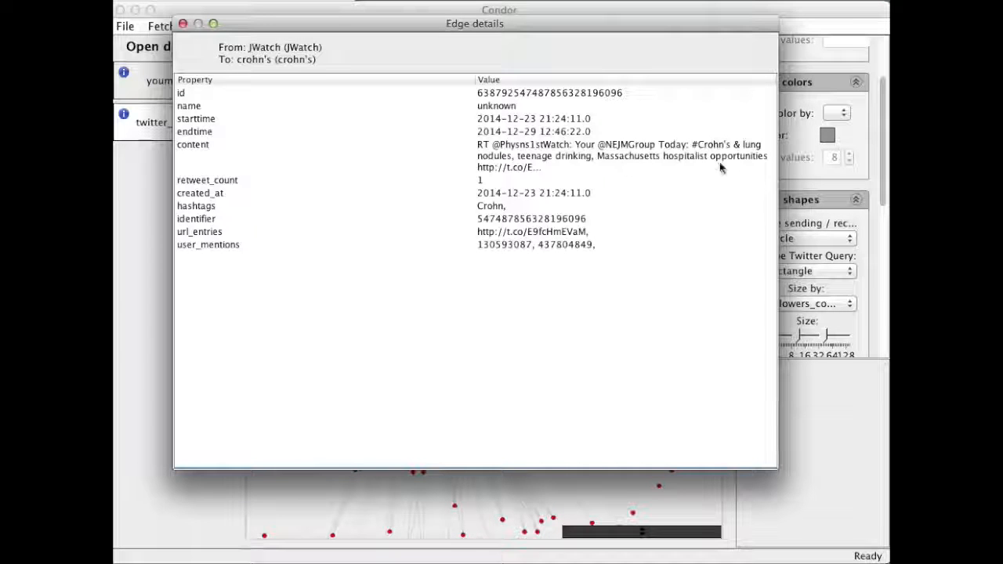
left_click(183, 24)
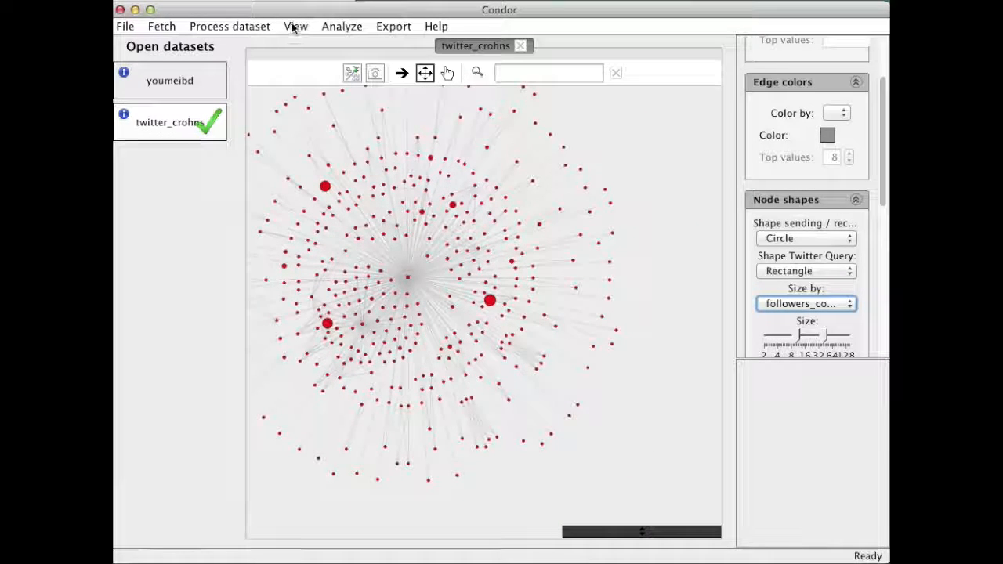
Color the Twitter network's nodes by timezone and inspect a node near the large Eastern Time node.
left_click_drag(381, 237, 475, 274)
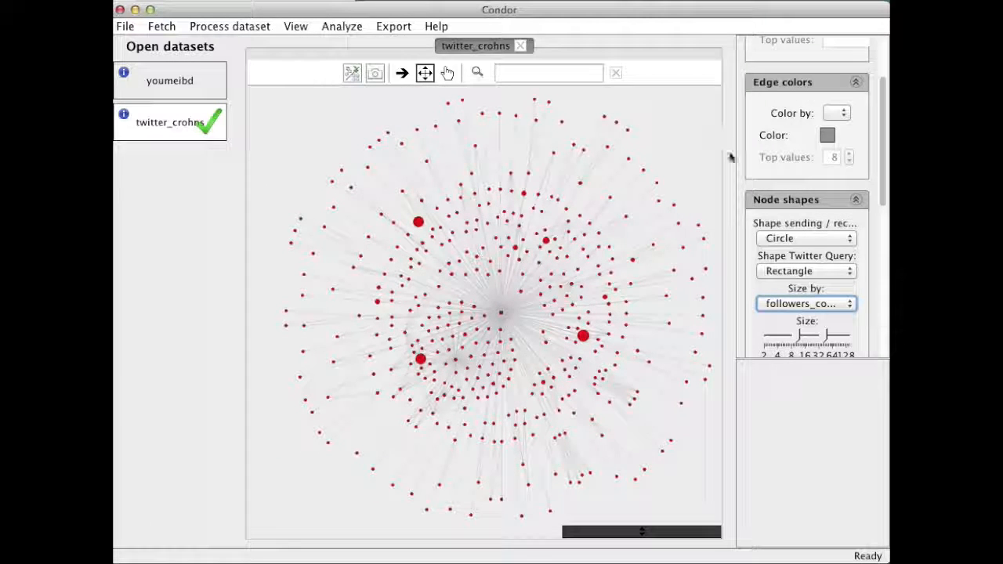
scroll(766, 138, "up", 3)
left_click(836, 86)
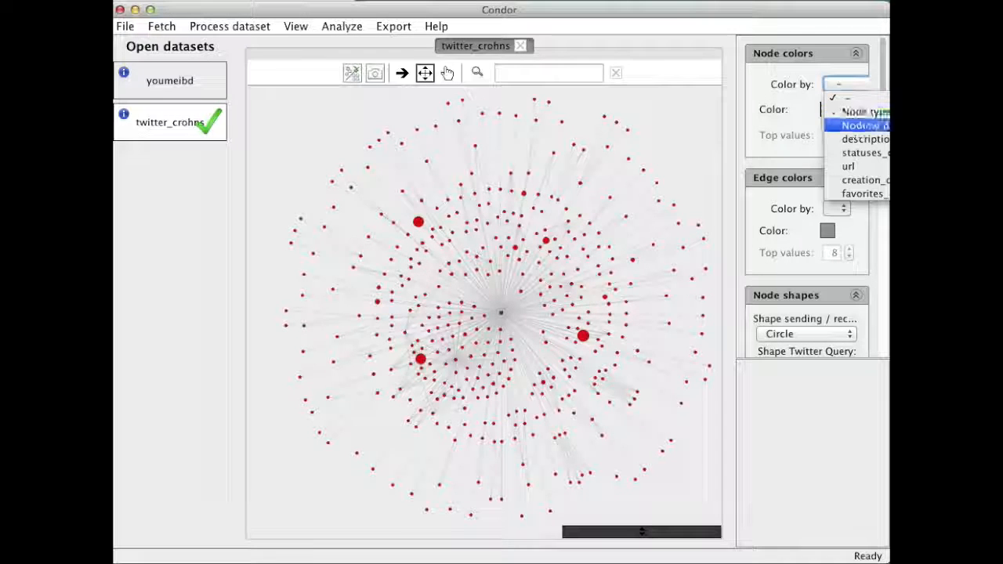
scroll(870, 160, "down", 3)
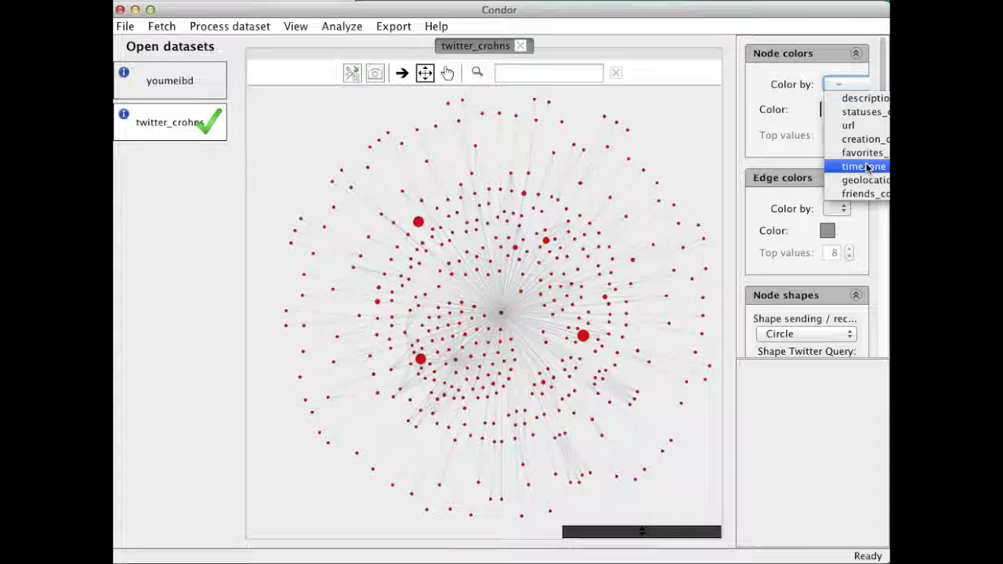
left_click(867, 166)
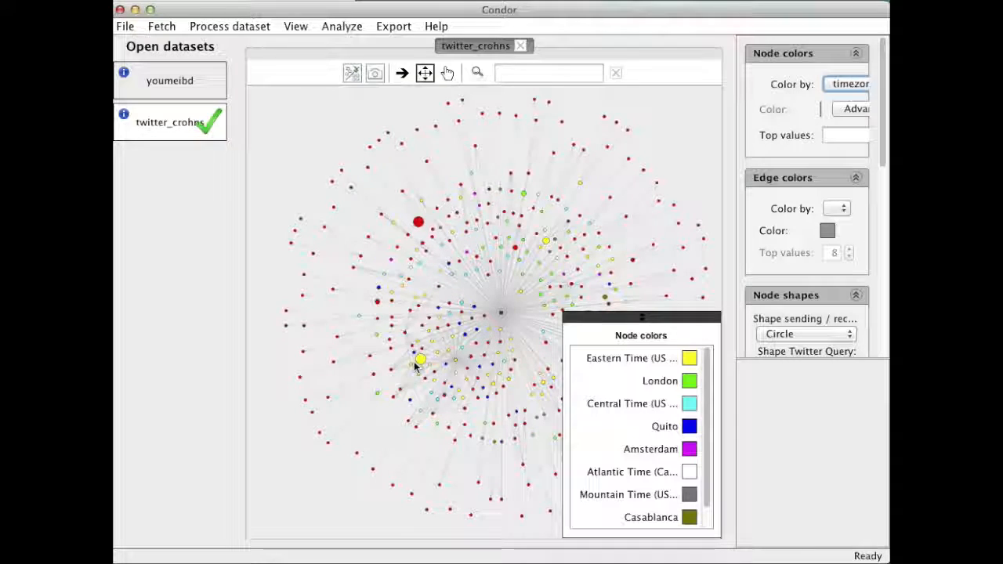
mouse_move(424, 354)
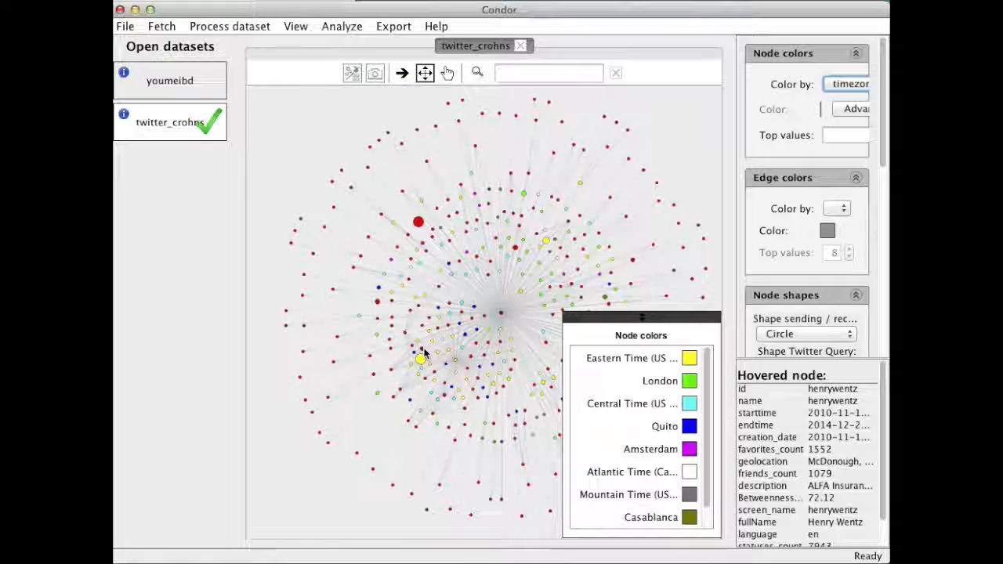